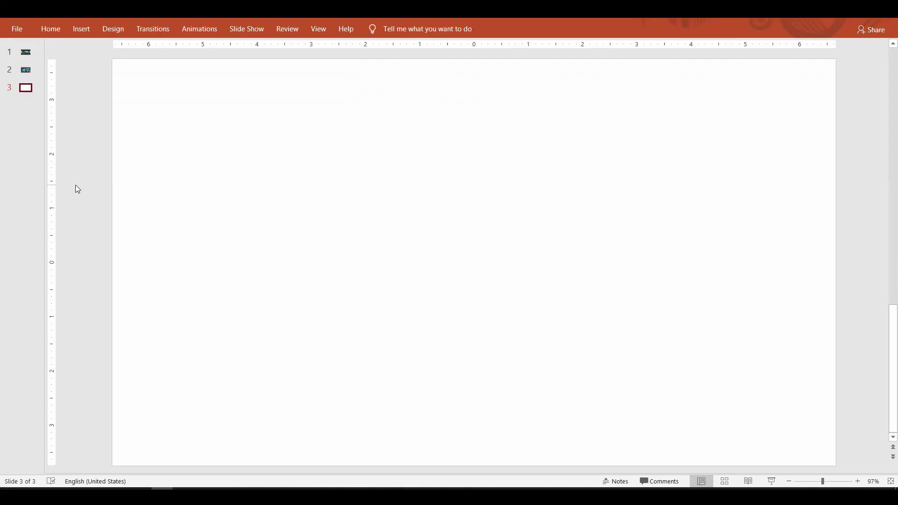
Step: Paste the blue smoke photo of the woman onto blank slide 3, then deselect it
{"action": "key", "text": "ctrl+v"}
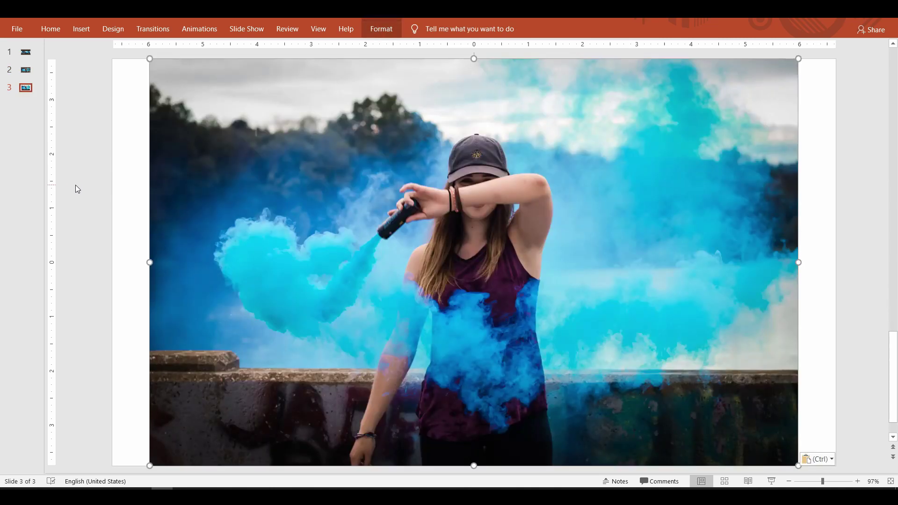
{"action": "left_click", "coordinate": [88, 204]}
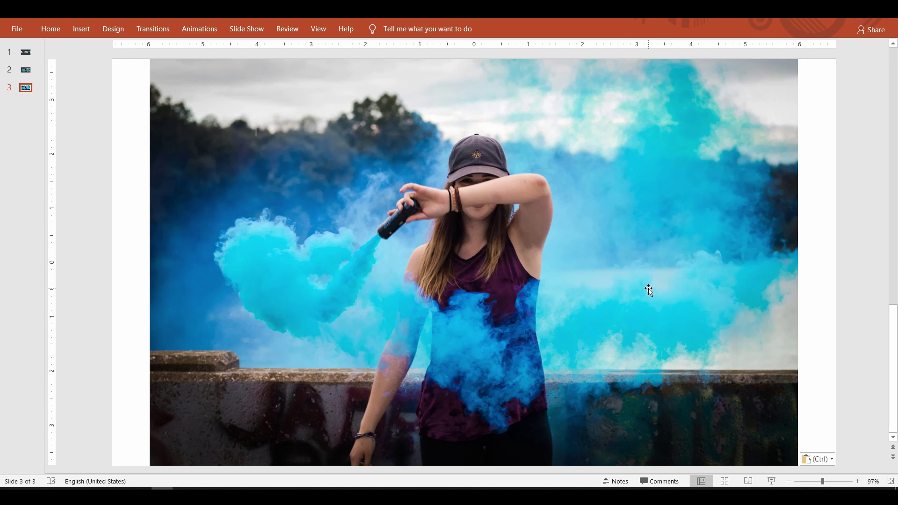
Step: Shift the smoke photo toward the right edge and send it to the back
{"action": "left_click", "coordinate": [604, 291]}
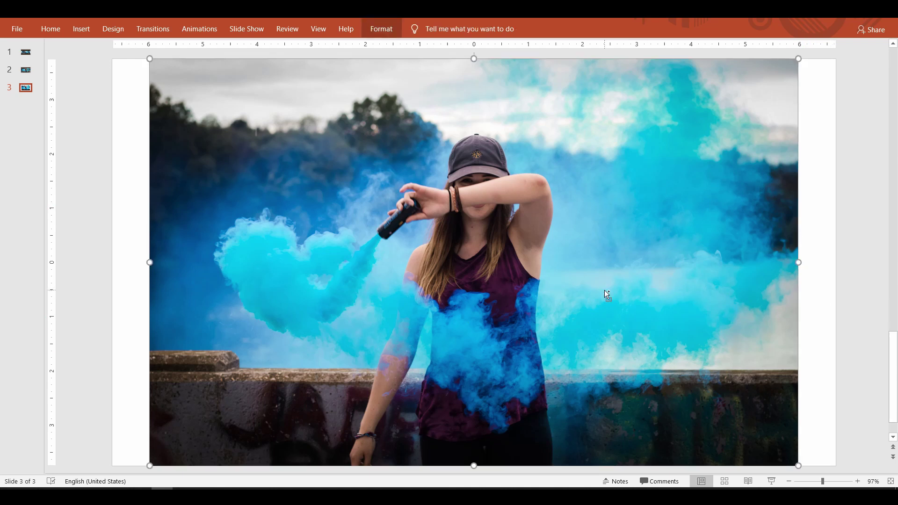
{"action": "left_click_drag", "start_coordinate": [604, 291], "coordinate": [571, 308]}
{"action": "right_click", "coordinate": [565, 289]}
{"action": "left_click", "coordinate": [598, 196]}
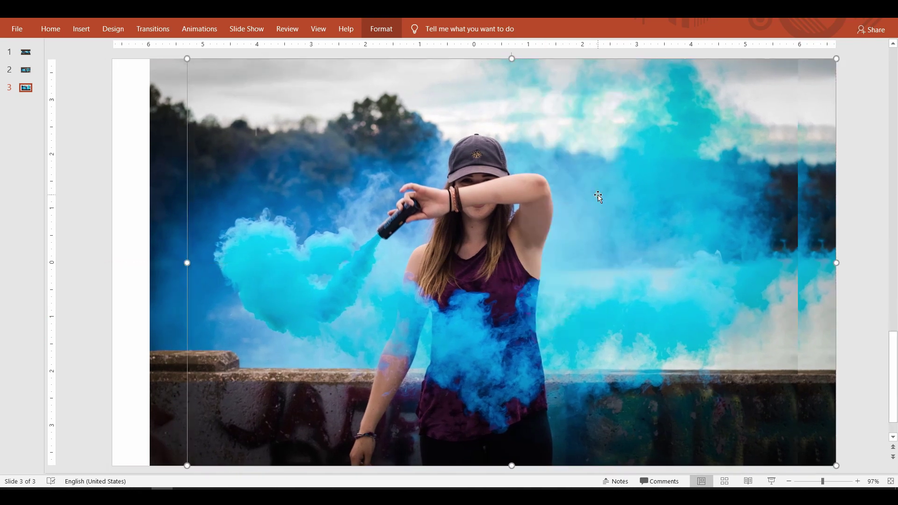
Step: Duplicate the photo, move the copy to the top-left corner and send it behind
{"action": "left_click", "coordinate": [232, 248]}
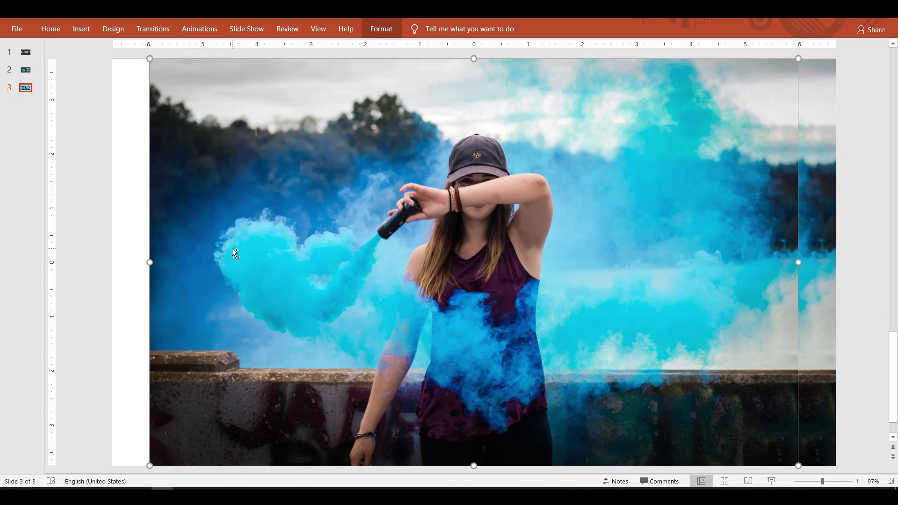
{"action": "key", "text": "ctrl+c"}
{"action": "key", "text": "ctrl+v"}
{"action": "left_click_drag", "start_coordinate": [329, 279], "coordinate": [283, 270]}
{"action": "right_click", "coordinate": [337, 256]}
{"action": "left_click", "coordinate": [383, 367]}
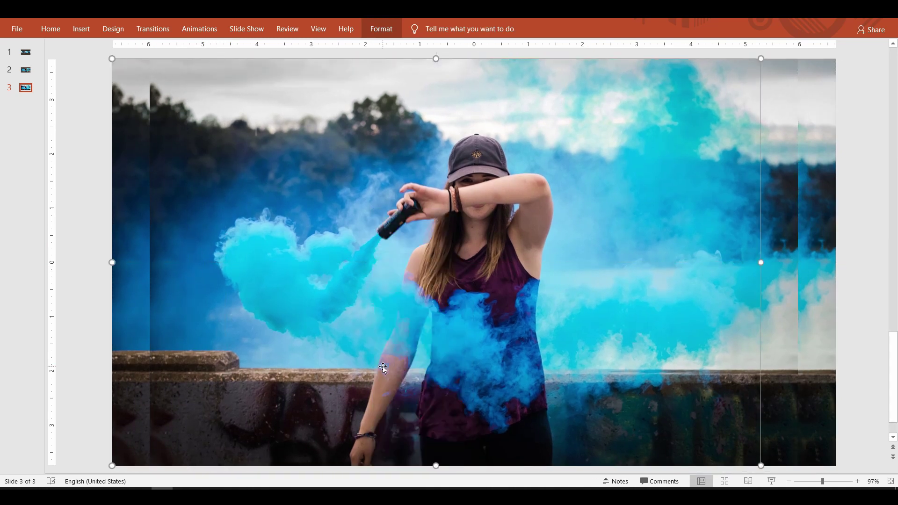
{"action": "key", "text": "Escape"}
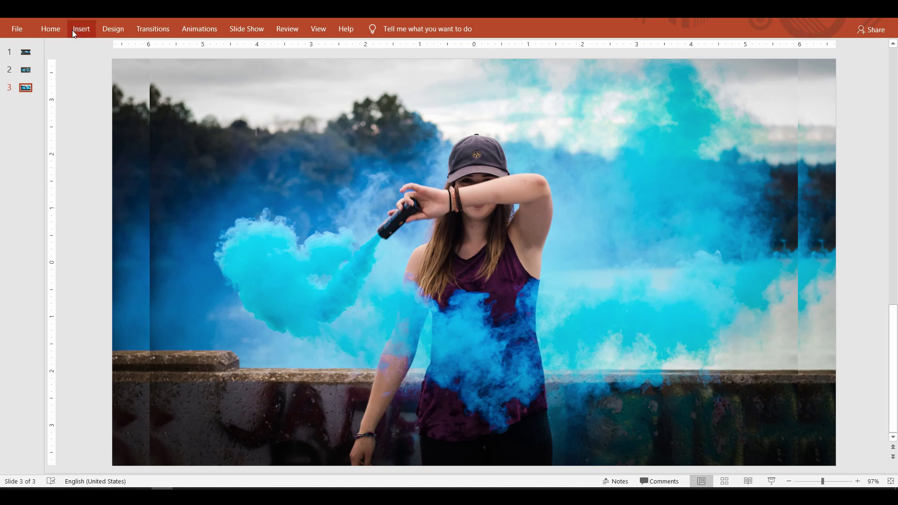
Step: Draw a full-width rectangle across the top of the slide
{"action": "left_click", "coordinate": [52, 29]}
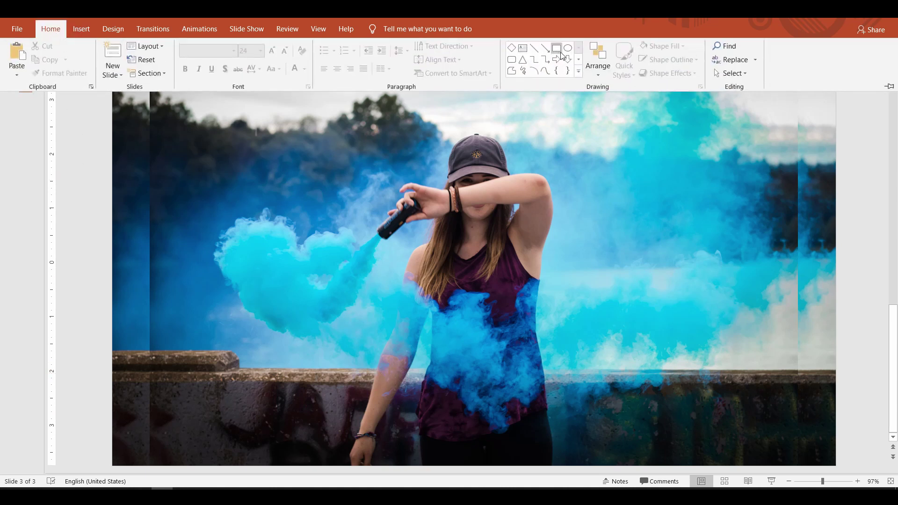
{"action": "left_click", "coordinate": [535, 56]}
{"action": "left_click_drag", "start_coordinate": [112, 59], "coordinate": [836, 168]}
{"action": "left_click", "coordinate": [83, 167]}
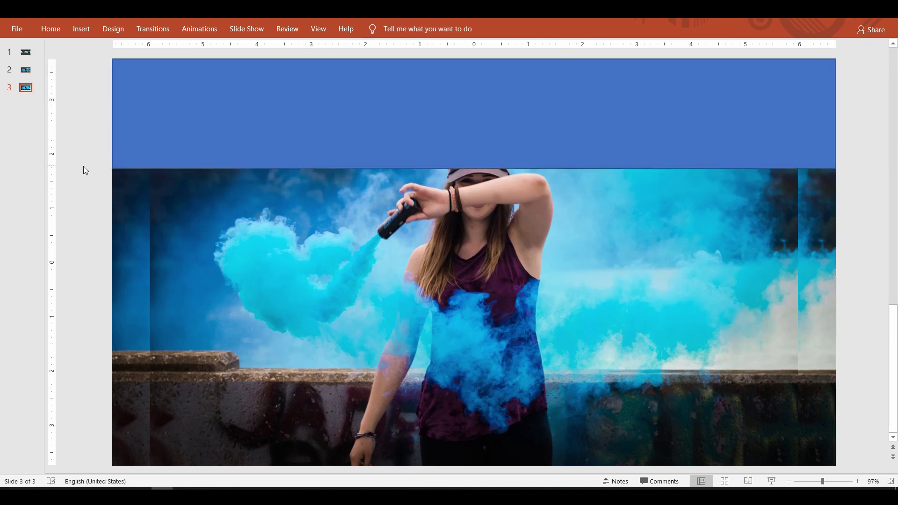
Step: Fill the top rectangle with a brown sampled from the photo using the Eyedropper
{"action": "left_click", "coordinate": [318, 103]}
{"action": "left_click", "coordinate": [390, 28]}
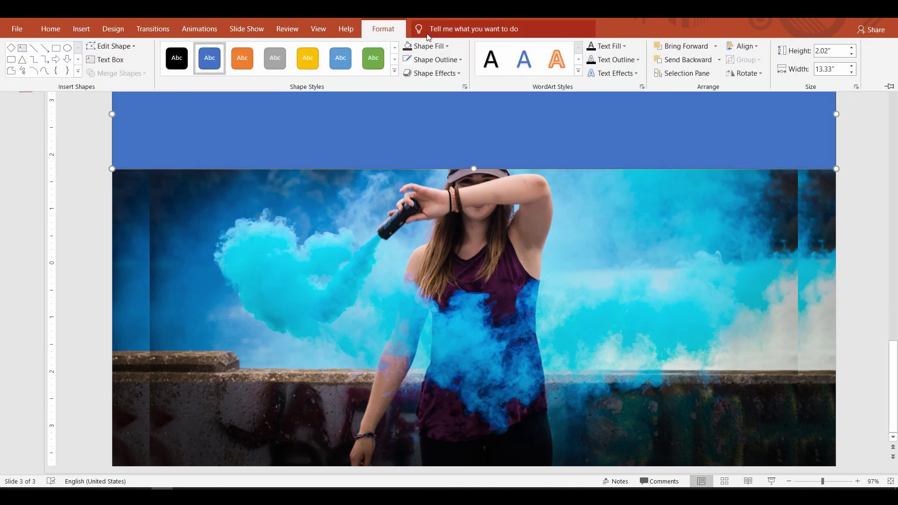
{"action": "left_click", "coordinate": [426, 46]}
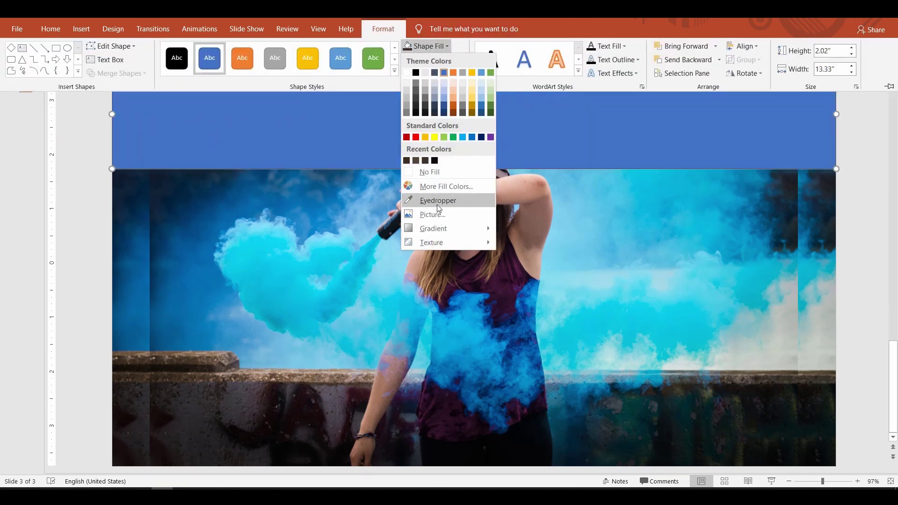
{"action": "left_click", "coordinate": [438, 204]}
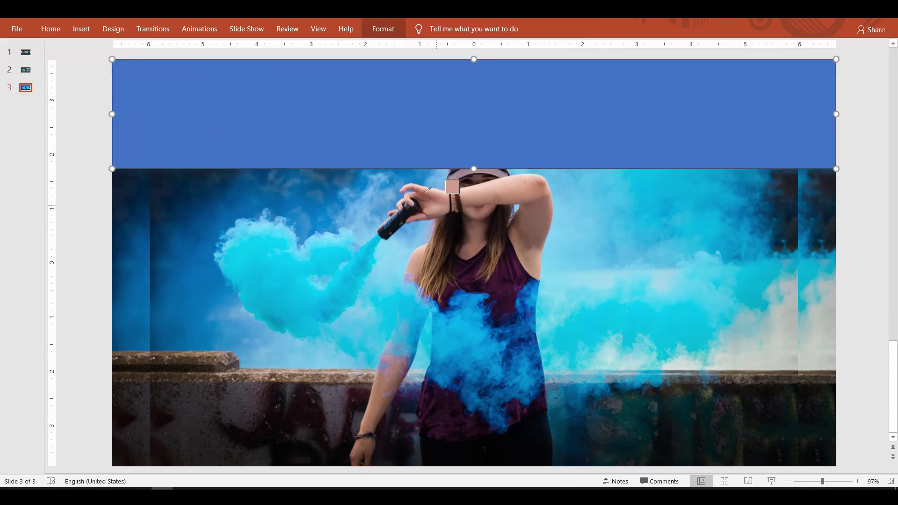
{"action": "left_click", "coordinate": [206, 357]}
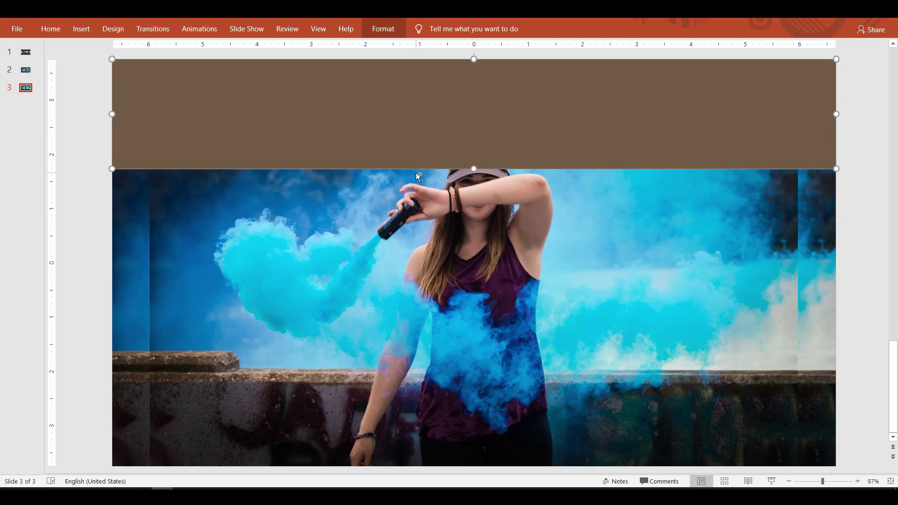
Step: Copy the brown band to the slide bottom and raise its top edge to narrow the photo strip
{"action": "key", "text": "ctrl+c"}
{"action": "key", "text": "ctrl+v"}
{"action": "left_click_drag", "start_coordinate": [437, 178], "coordinate": [467, 428]}
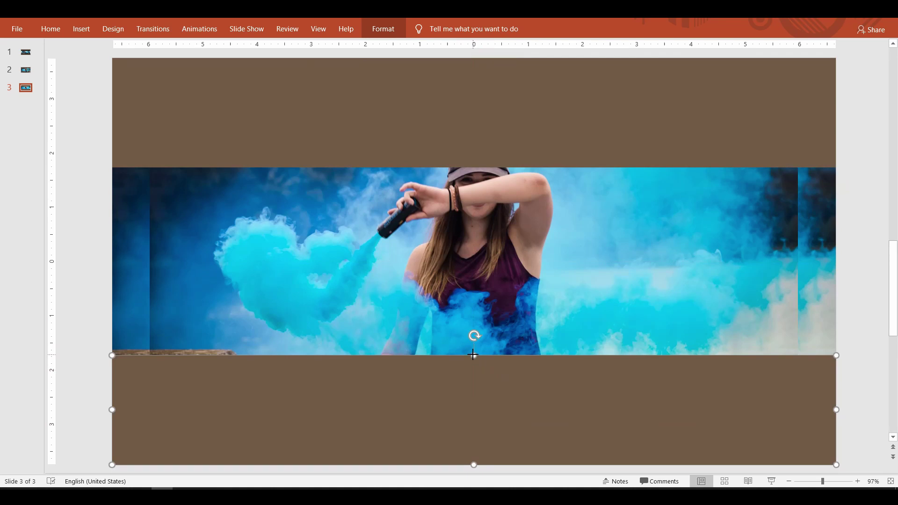
{"action": "left_click_drag", "start_coordinate": [475, 357], "coordinate": [481, 322]}
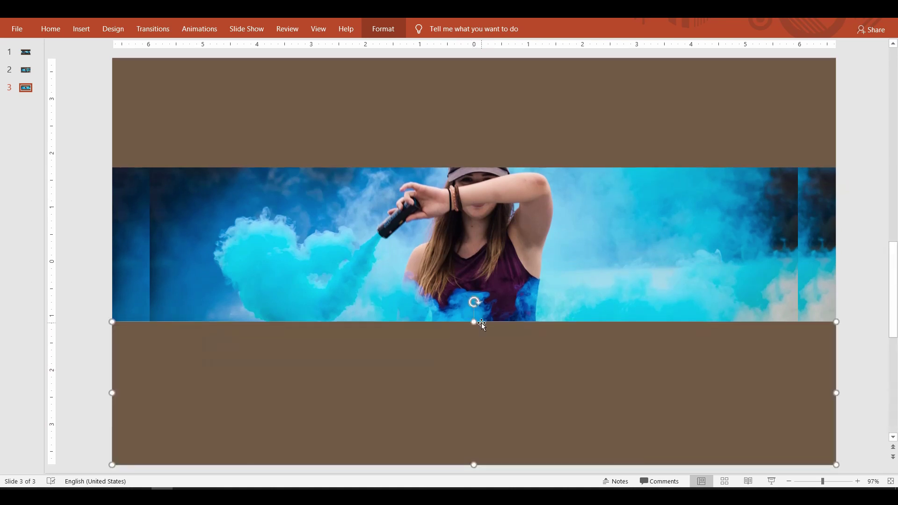
{"action": "left_click", "coordinate": [846, 251]}
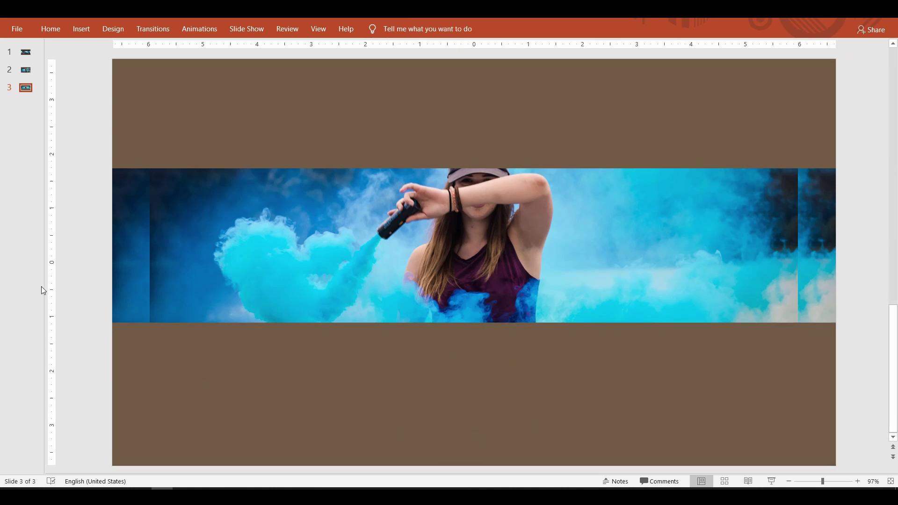
Step: Draw a diamond over the photo right of centre, then reposition and widen it
{"action": "left_click", "coordinate": [58, 30]}
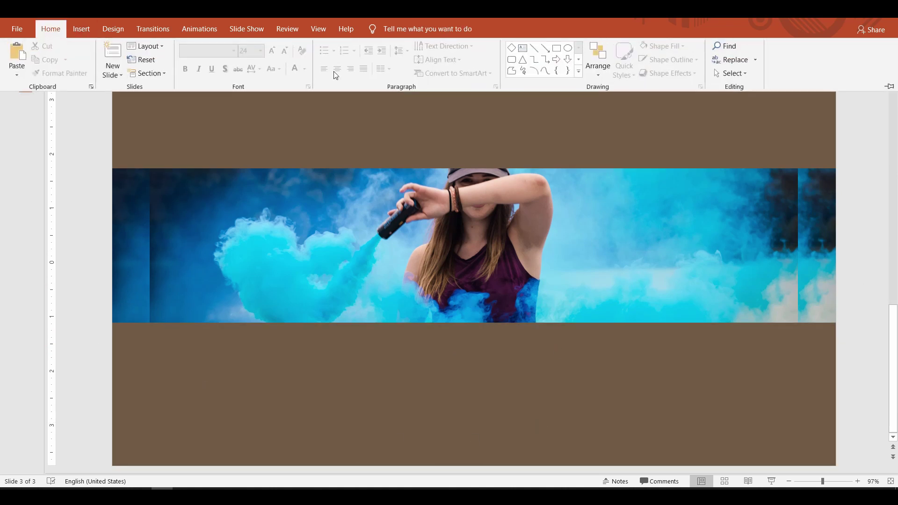
{"action": "left_click", "coordinate": [510, 51]}
{"action": "left_click_drag", "start_coordinate": [538, 133], "coordinate": [798, 428]}
{"action": "left_click_drag", "start_coordinate": [724, 339], "coordinate": [645, 329]}
{"action": "left_click_drag", "start_coordinate": [725, 275], "coordinate": [745, 273]}
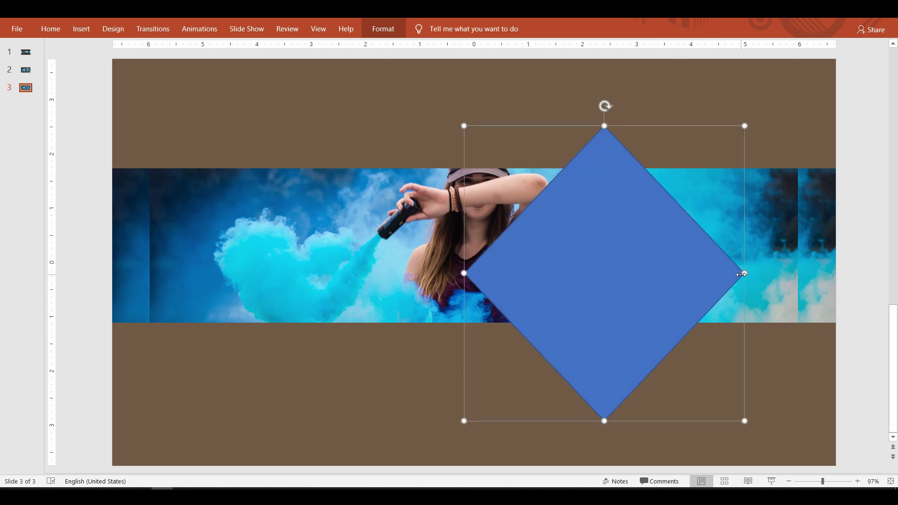
Step: Resize the diamond to 5" height and 5" width
{"action": "left_click", "coordinate": [388, 33]}
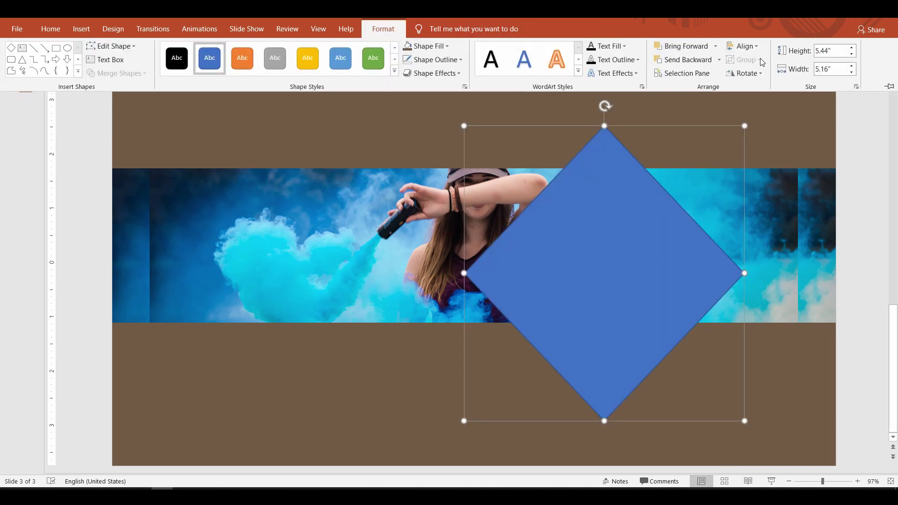
{"action": "left_click", "coordinate": [844, 48]}
{"action": "type", "text": "5"}
{"action": "key", "text": "Tab"}
{"action": "type", "text": "5"}
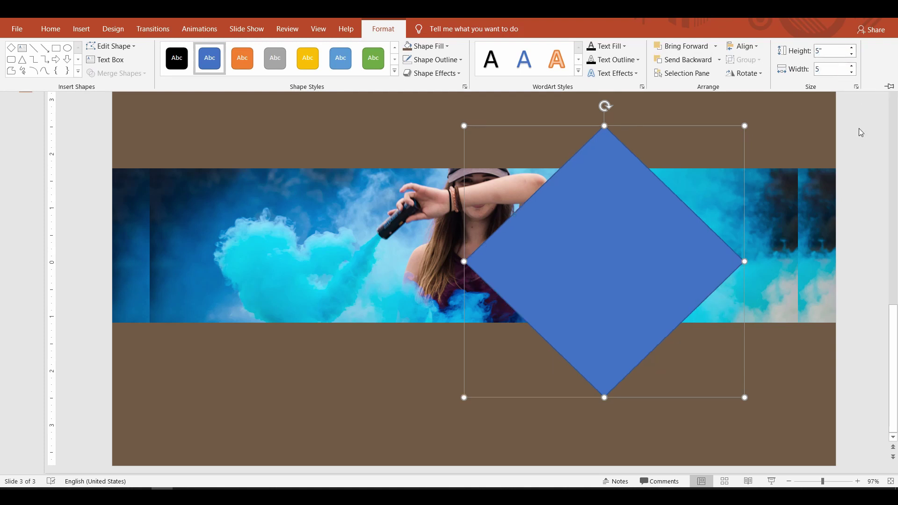
{"action": "key", "text": "Return"}
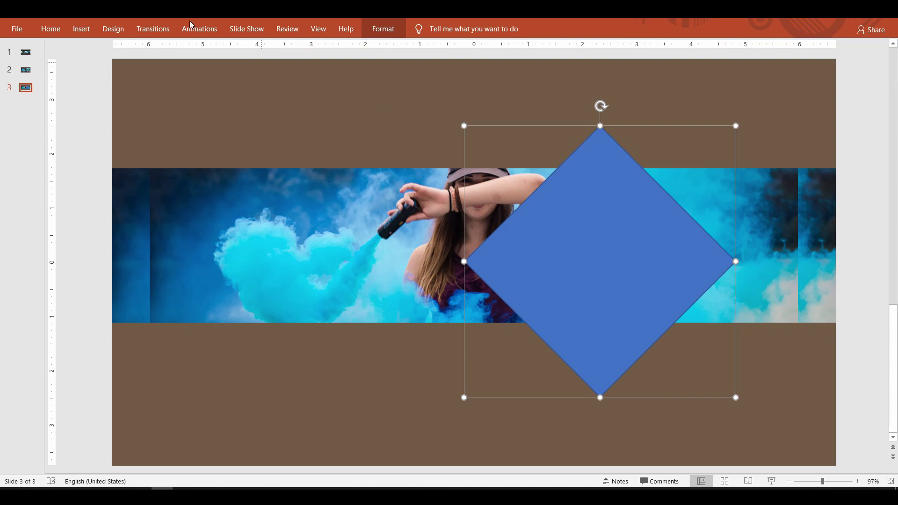
Step: Select both brown bands plus the diamond and apply Merge Shapes > Fragment
{"action": "left_click", "coordinate": [78, 173]}
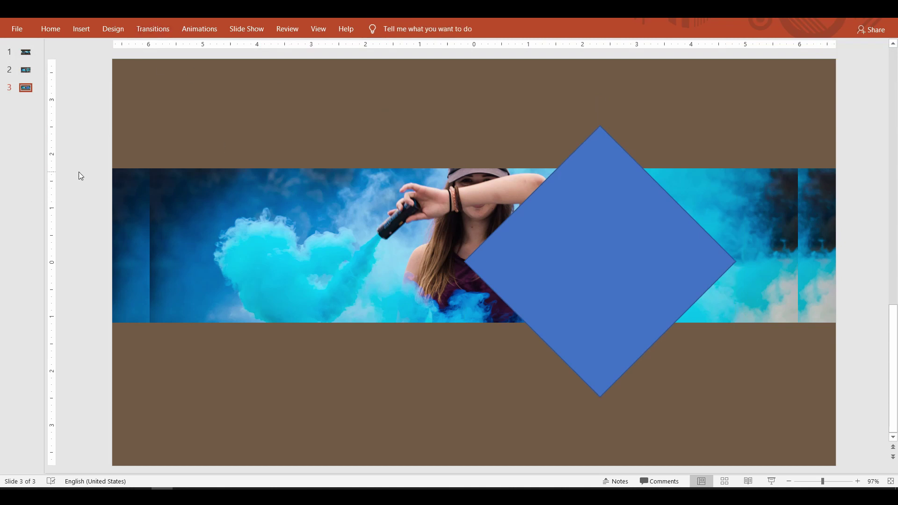
{"action": "left_click", "coordinate": [289, 136]}
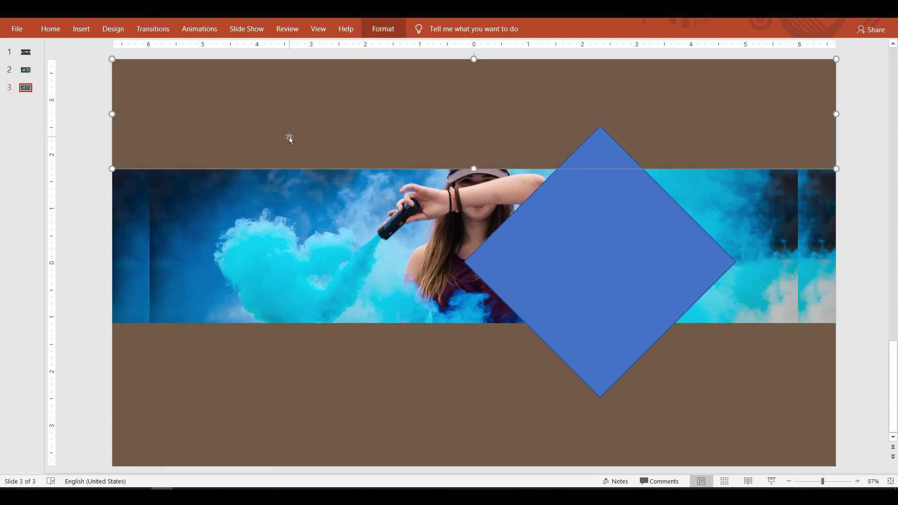
{"action": "left_click", "coordinate": [348, 361], "text": "shift"}
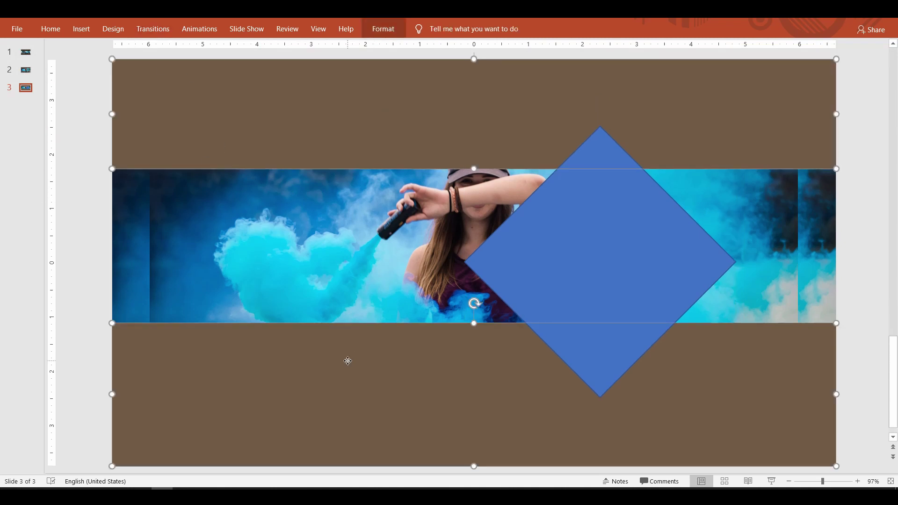
{"action": "left_click", "coordinate": [587, 267], "text": "shift"}
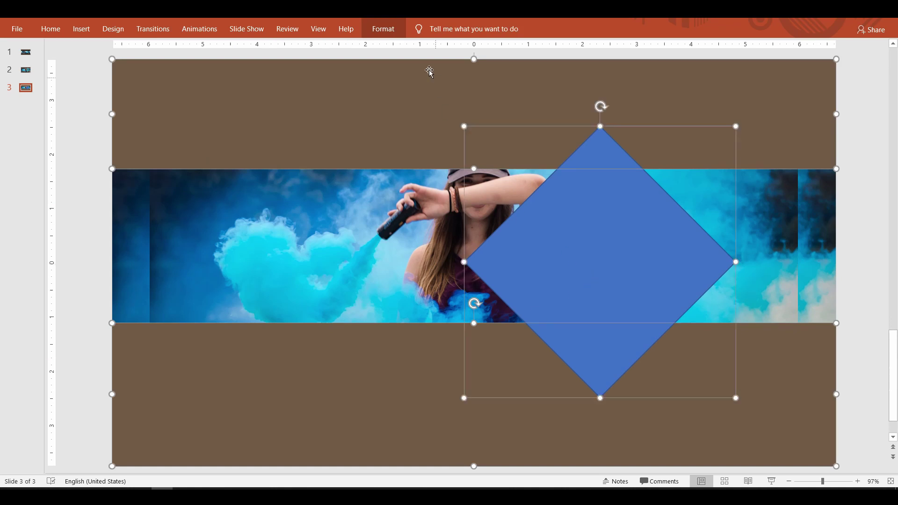
{"action": "left_click", "coordinate": [394, 29]}
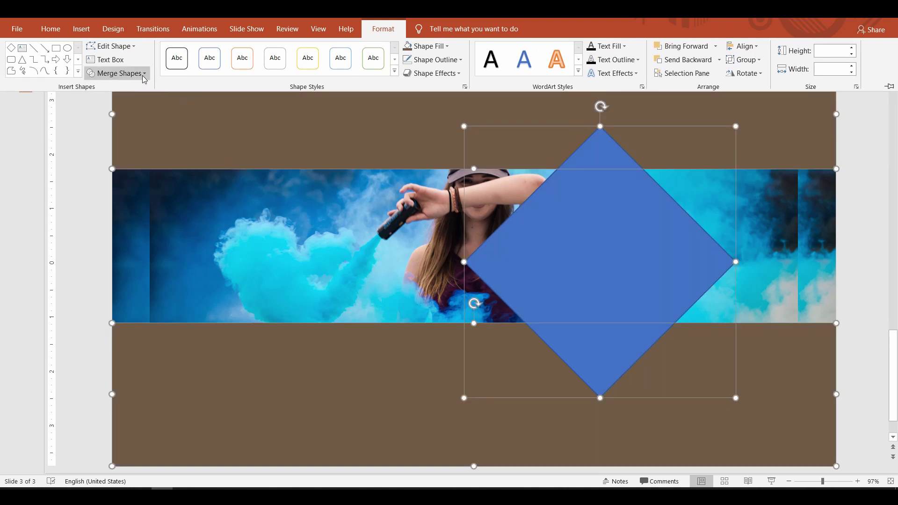
{"action": "left_click", "coordinate": [142, 75]}
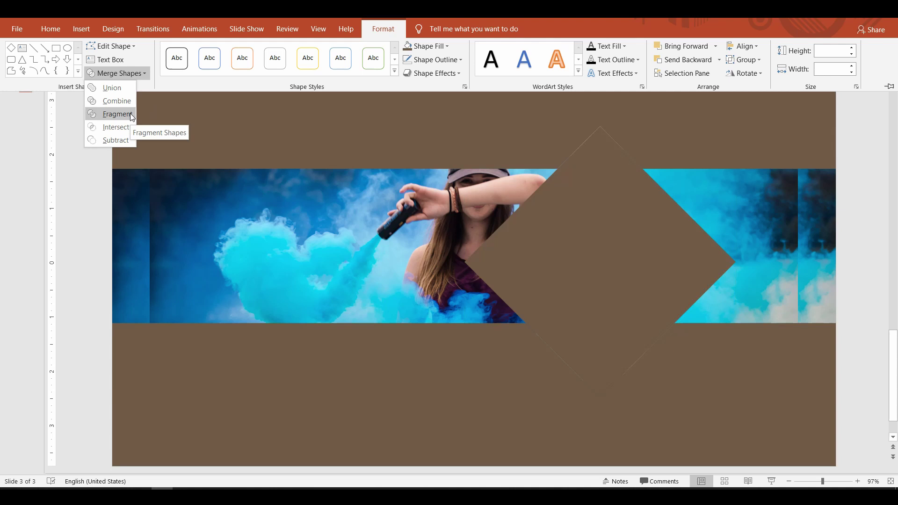
{"action": "left_click", "coordinate": [132, 117]}
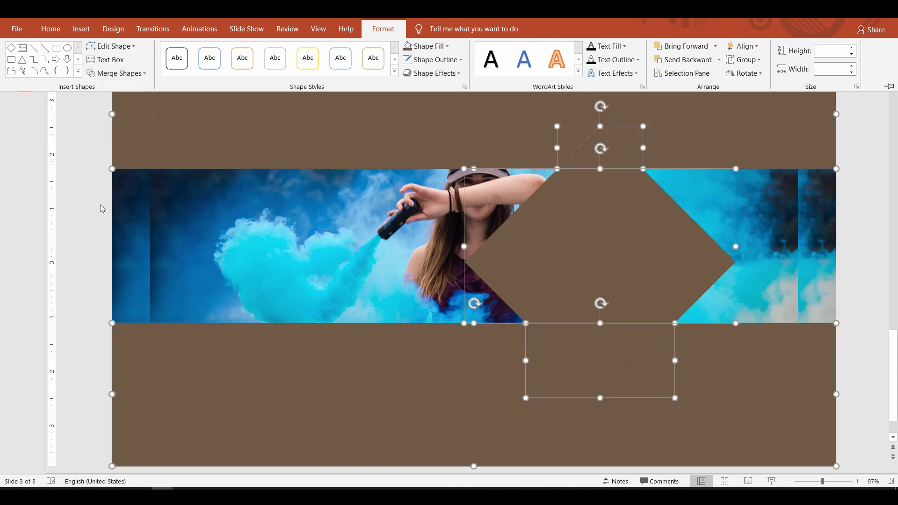
Step: Delete the top triangle, diamond and bottom triangle fragments
{"action": "left_click", "coordinate": [85, 218]}
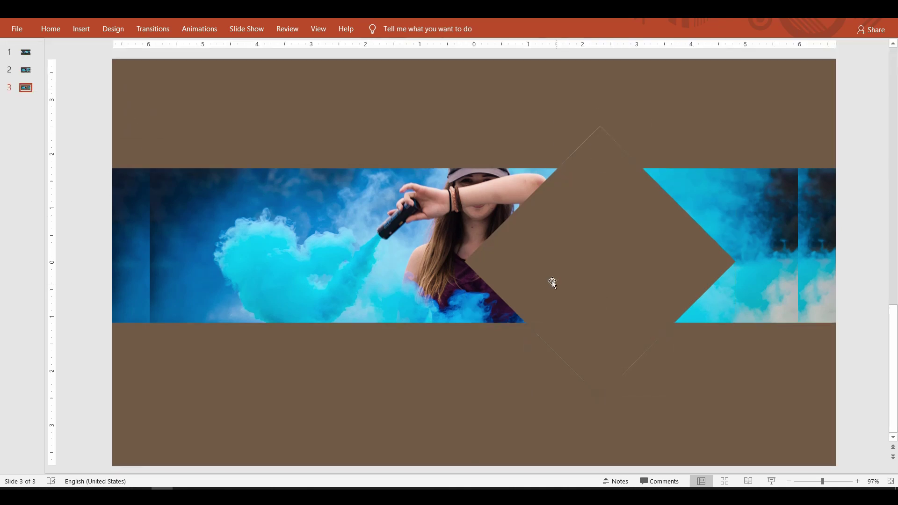
{"action": "left_click", "coordinate": [593, 174]}
{"action": "left_click", "coordinate": [623, 230], "text": "shift"}
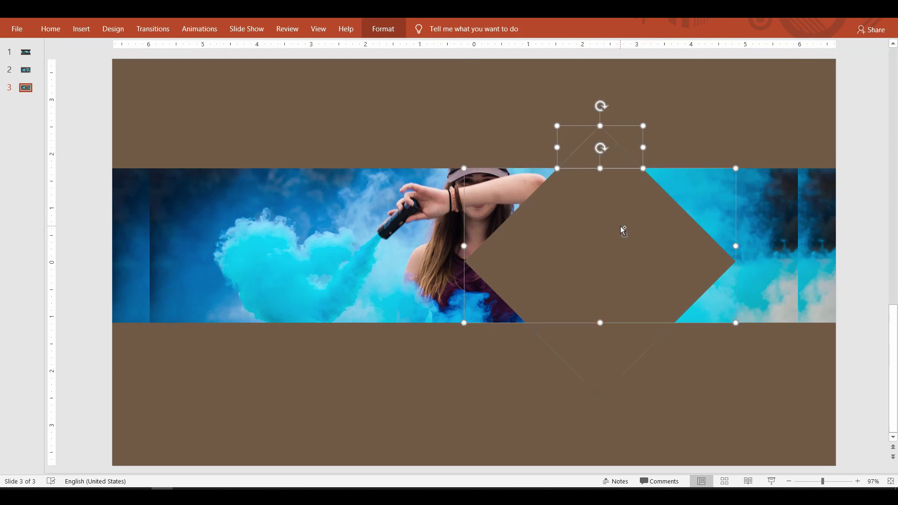
{"action": "left_click", "coordinate": [605, 360], "text": "shift"}
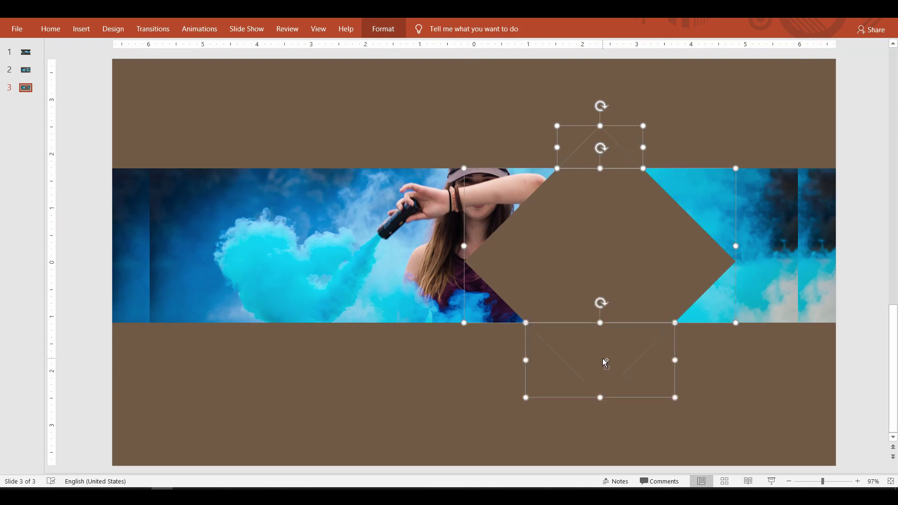
{"action": "key", "text": "Delete"}
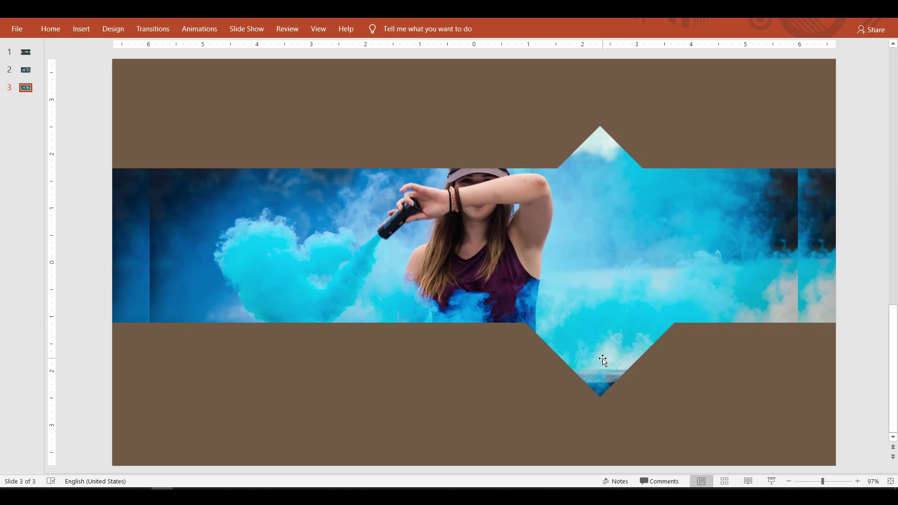
Step: Undo the deletion to restore the pieces, then open the diamond's Gradient fill options
{"action": "key", "text": "ctrl+z"}
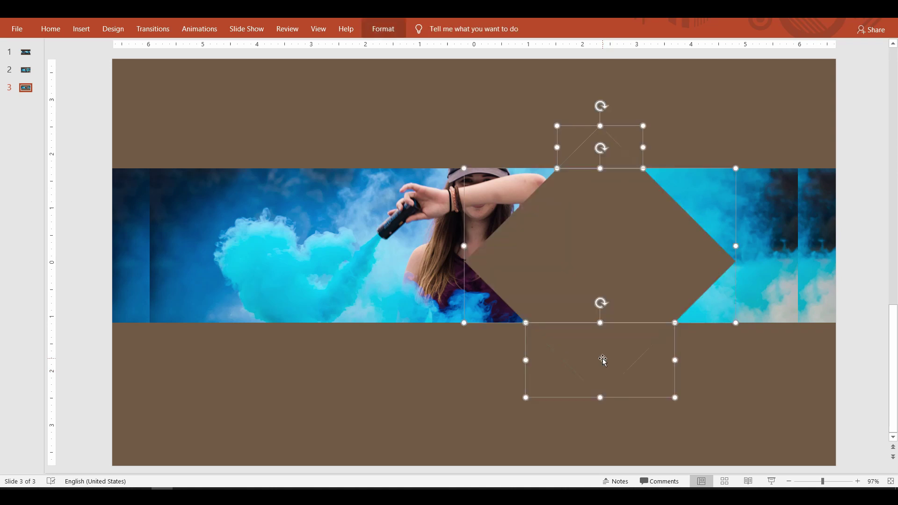
{"action": "left_click", "coordinate": [604, 359]}
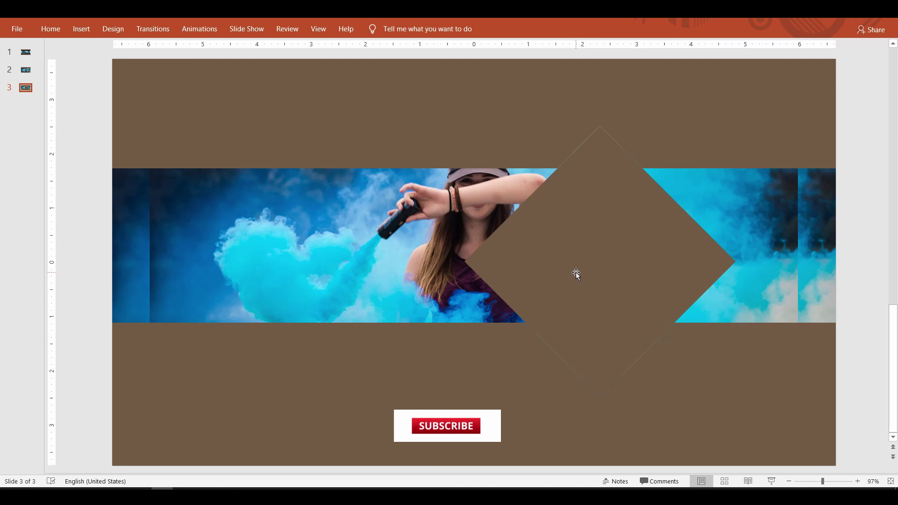
{"action": "left_click", "coordinate": [630, 247]}
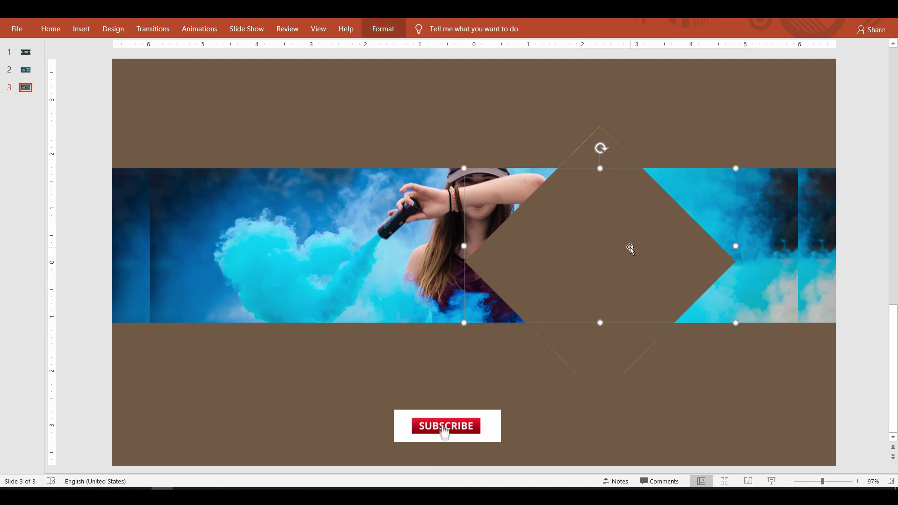
{"action": "left_click", "coordinate": [395, 32]}
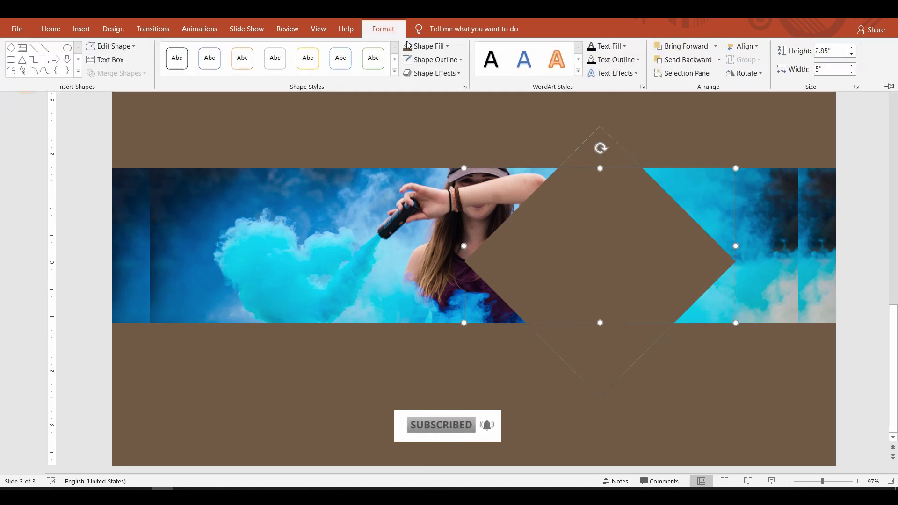
{"action": "left_click", "coordinate": [443, 51]}
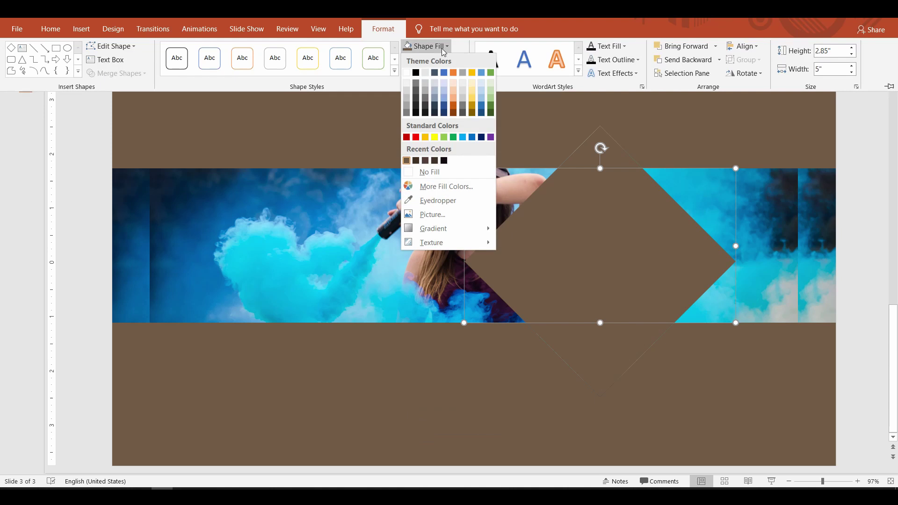
{"action": "mouse_move", "coordinate": [486, 228]}
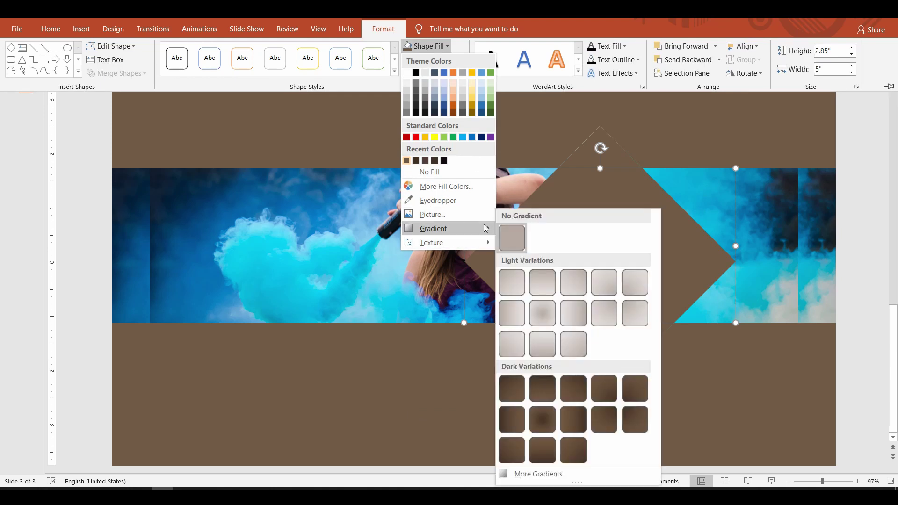
Step: Set the diamond piece's transparency to 50% in the Format Shape pane
{"action": "left_click", "coordinate": [540, 473]}
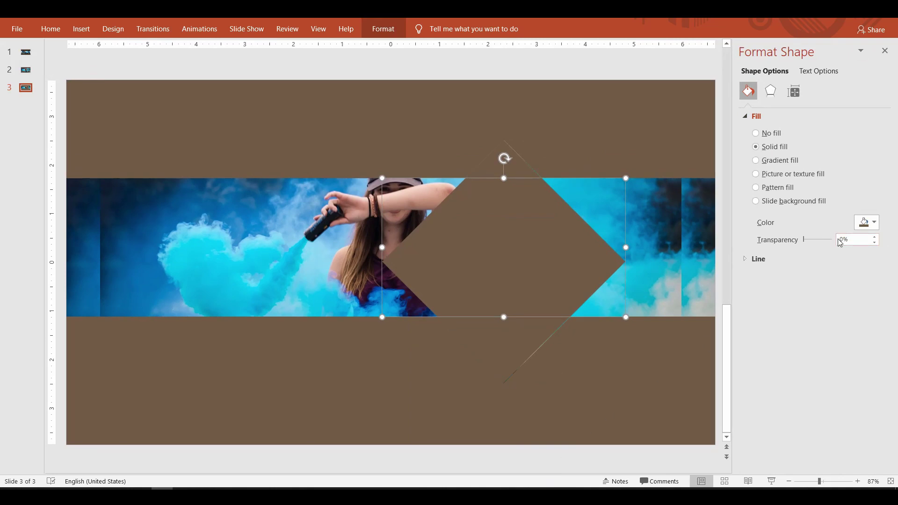
{"action": "left_click_drag", "start_coordinate": [841, 241], "coordinate": [867, 252]}
{"action": "type", "text": "5"}
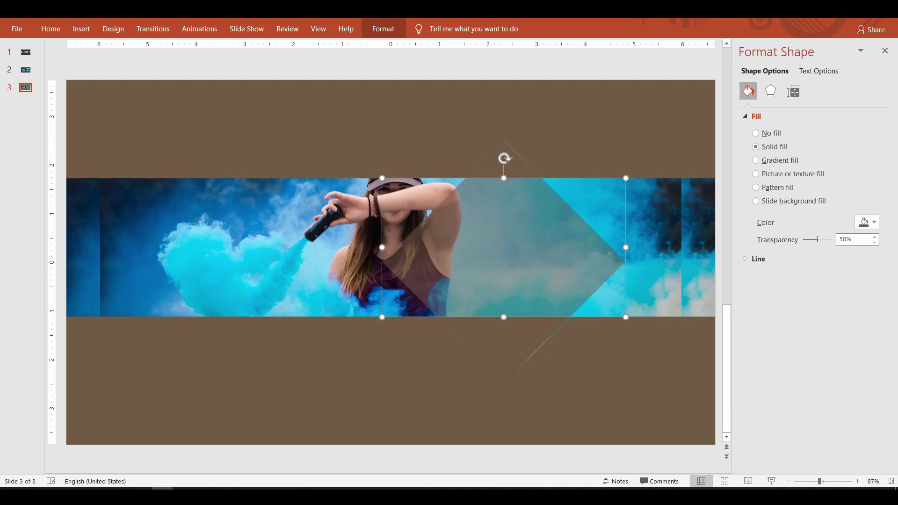
Step: Set both the top and lower triangle pieces to 80% transparency
{"action": "left_click", "coordinate": [497, 160]}
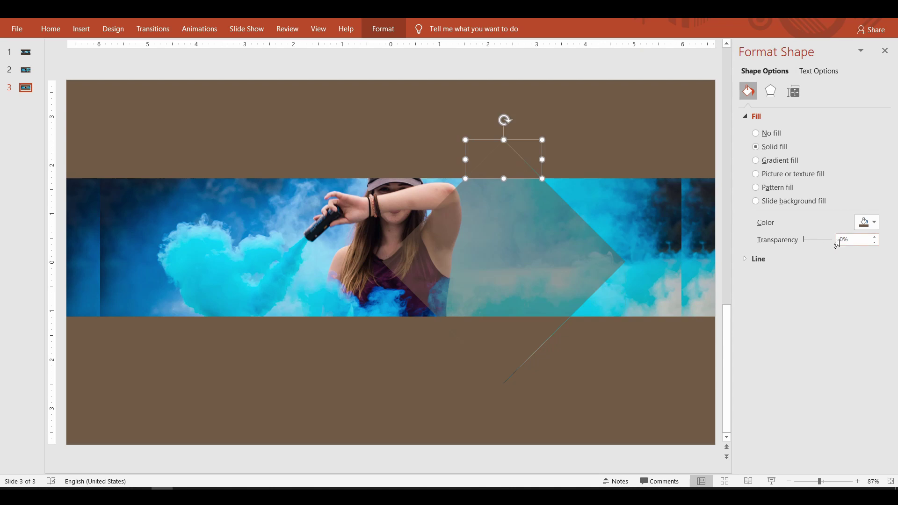
{"action": "left_click_drag", "start_coordinate": [837, 240], "coordinate": [860, 251]}
{"action": "type", "text": "80"}
{"action": "key", "text": "Return"}
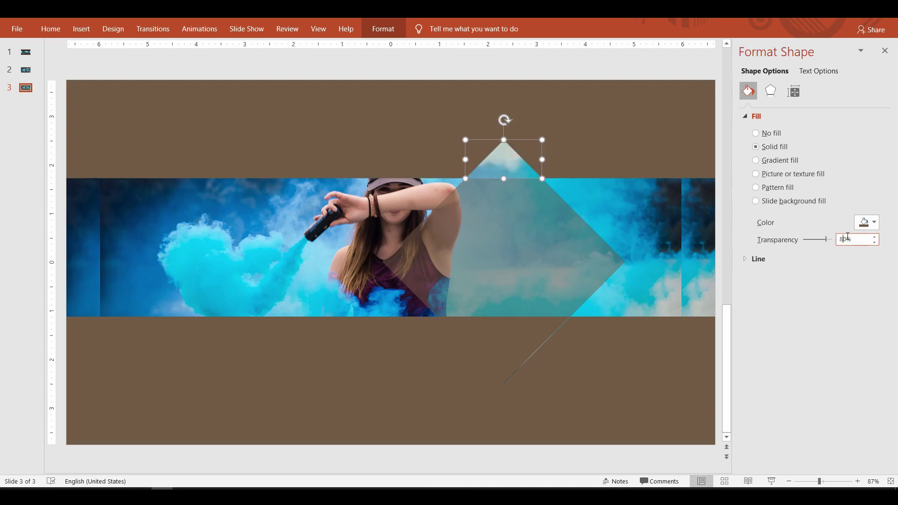
{"action": "left_click", "coordinate": [513, 346]}
{"action": "double_click", "coordinate": [842, 239]}
{"action": "type", "text": "80"}
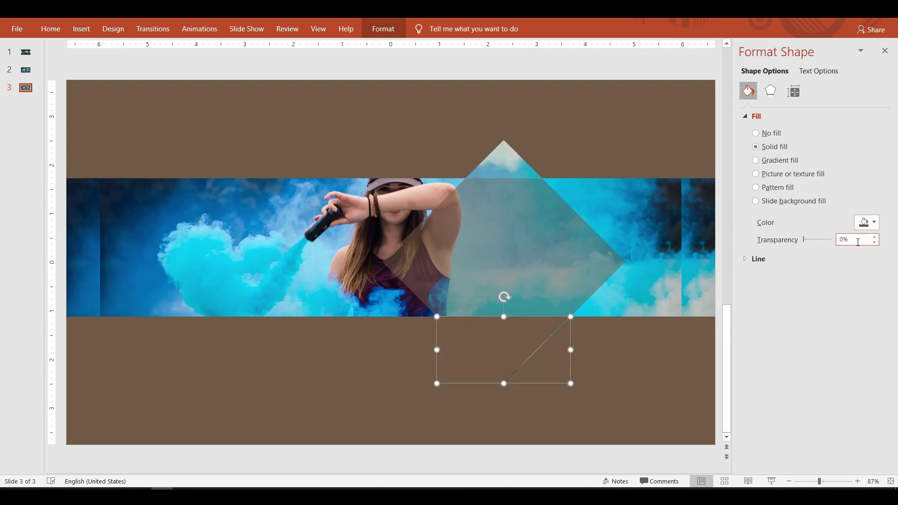
{"action": "key", "text": "Return"}
{"action": "left_click", "coordinate": [707, 70]}
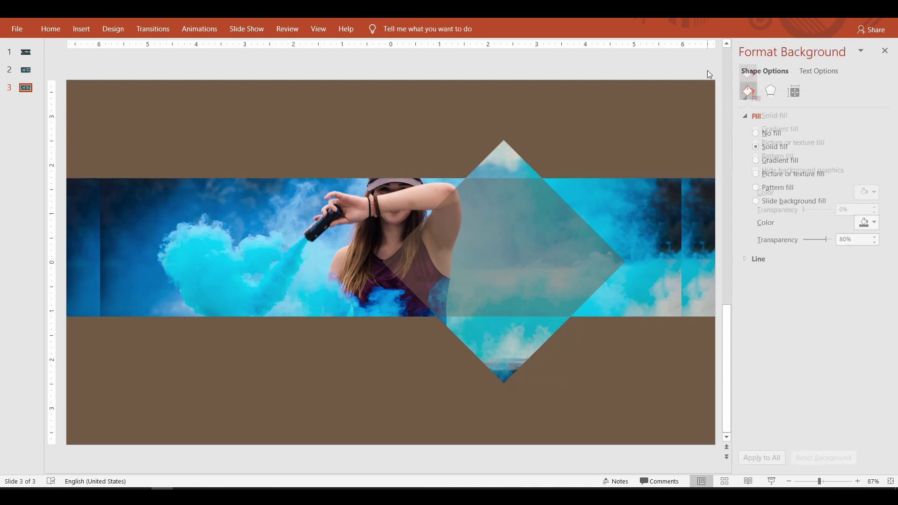
Step: Add a bold text box reading 'SMOKE BOMB' at the slide's left edge
{"action": "left_click", "coordinate": [885, 51]}
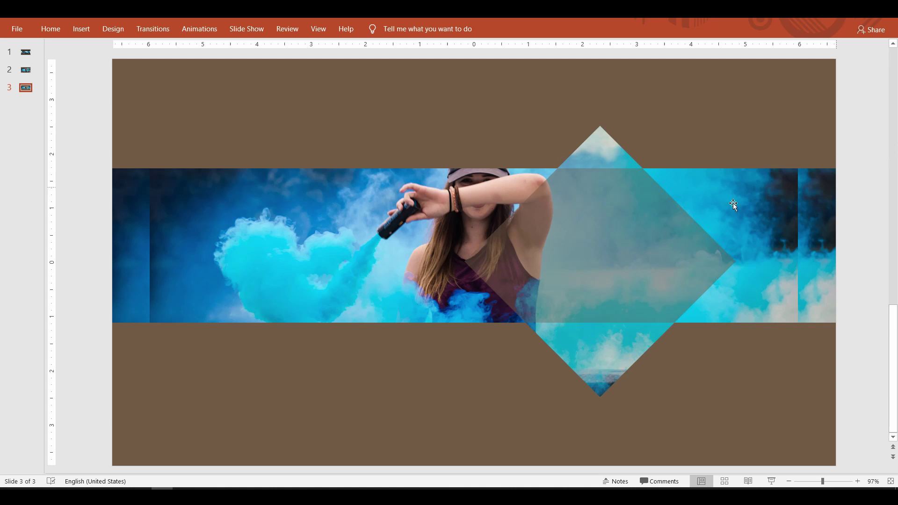
{"action": "left_click", "coordinate": [50, 29]}
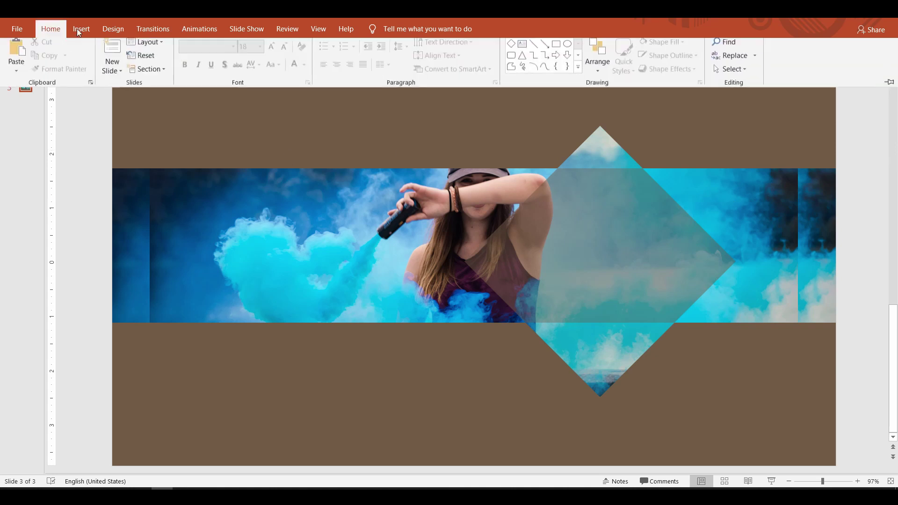
{"action": "left_click", "coordinate": [511, 51]}
{"action": "left_click", "coordinate": [92, 267]}
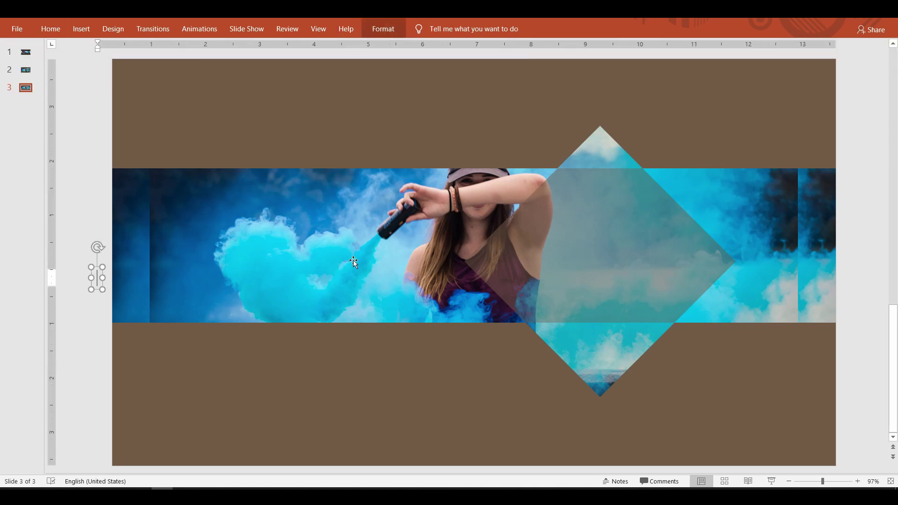
{"action": "type", "text": "SMOKE BOMB"}
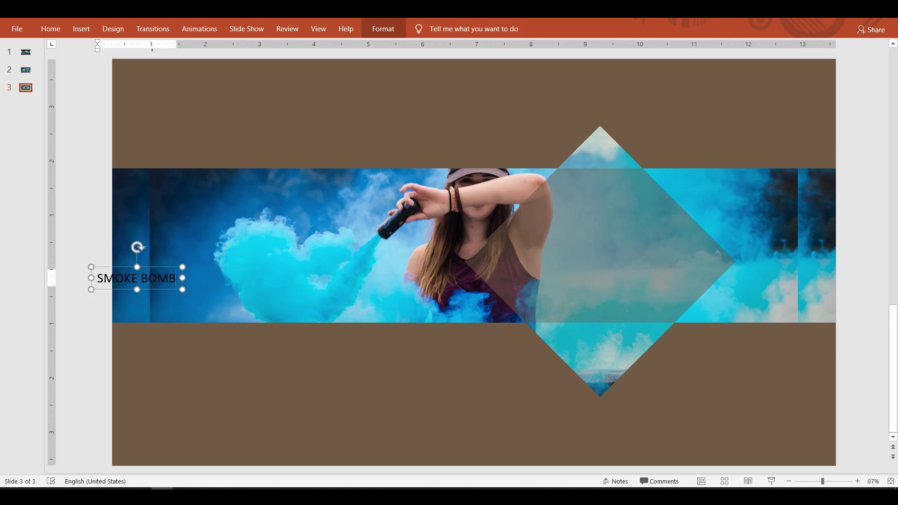
{"action": "key", "text": "Escape"}
{"action": "key", "text": "ctrl+b"}
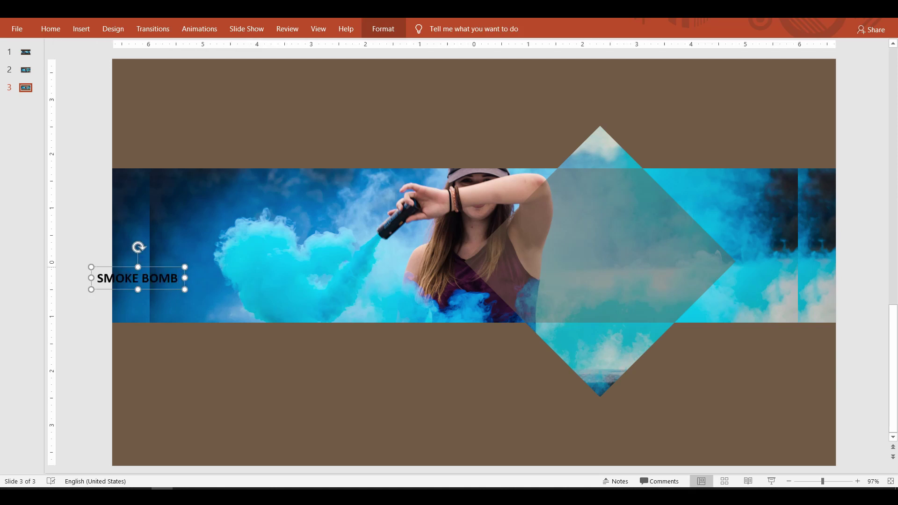
Step: Enlarge the title, space SMOKE and BOMB apart, and position it on the top band around the diamond tip
{"action": "left_click_drag", "start_coordinate": [161, 290], "coordinate": [626, 176]}
{"action": "key", "text": "ctrl+shift+period"}
{"action": "key", "text": "ctrl+shift+period"}
{"action": "key", "text": "ctrl+shift+period"}
{"action": "key", "text": "ctrl+shift+period"}
{"action": "key", "text": "ctrl+shift+period"}
{"action": "key", "text": "ctrl+shift+period"}
{"action": "key", "text": "ctrl+shift+period"}
{"action": "key", "text": "ctrl+shift+period"}
{"action": "key", "text": "ctrl+shift+period"}
{"action": "key", "text": "ctrl+shift+period"}
{"action": "key", "text": "ctrl+shift+period"}
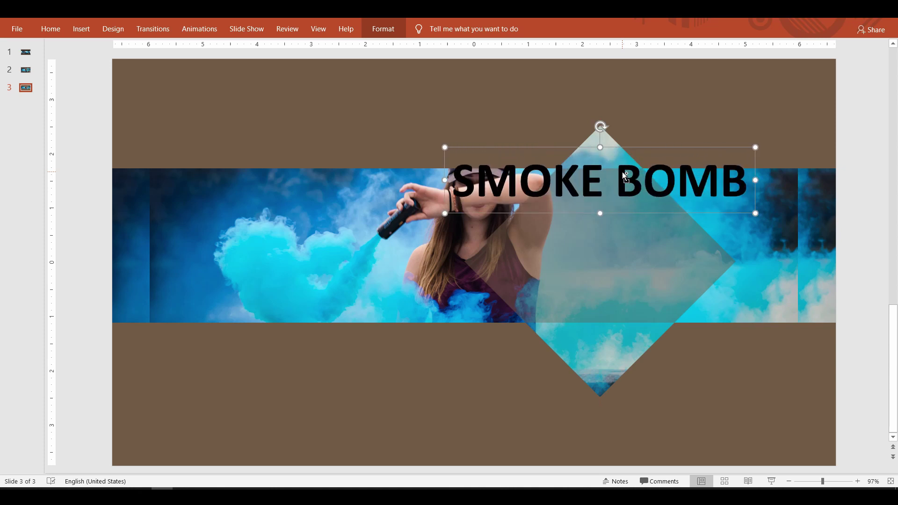
{"action": "left_click", "coordinate": [761, 183]}
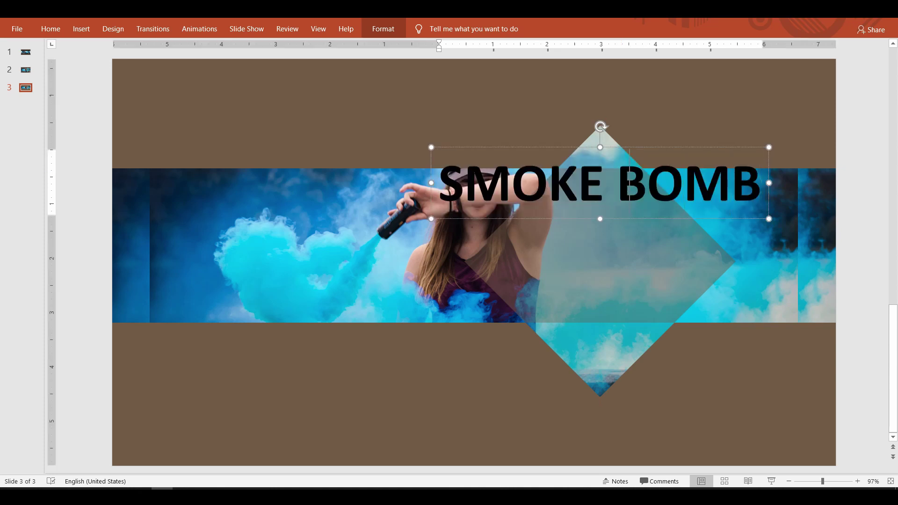
{"action": "left_click", "coordinate": [623, 172]}
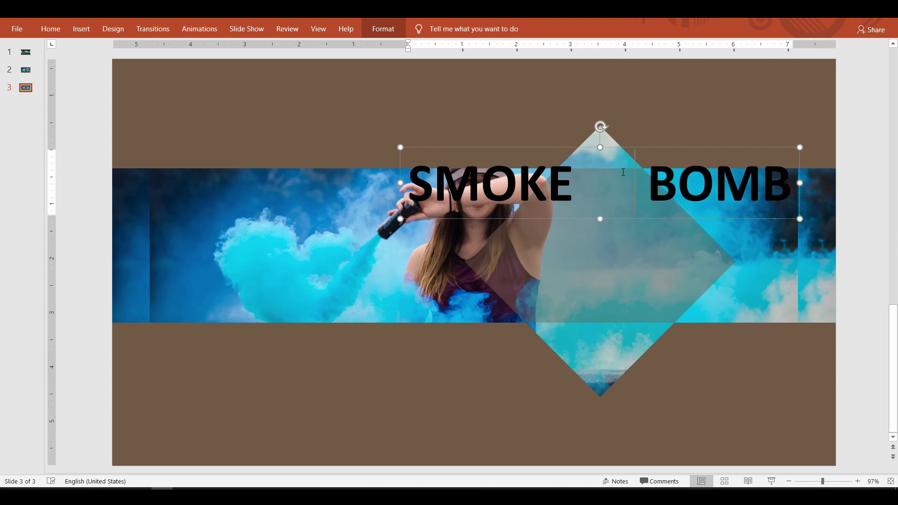
{"action": "left_click", "coordinate": [602, 231]}
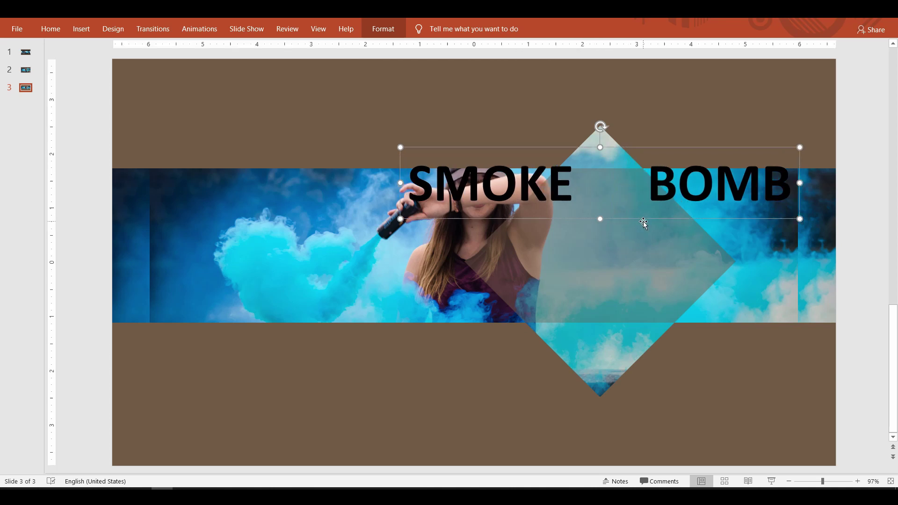
{"action": "left_click_drag", "start_coordinate": [640, 212], "coordinate": [635, 187]}
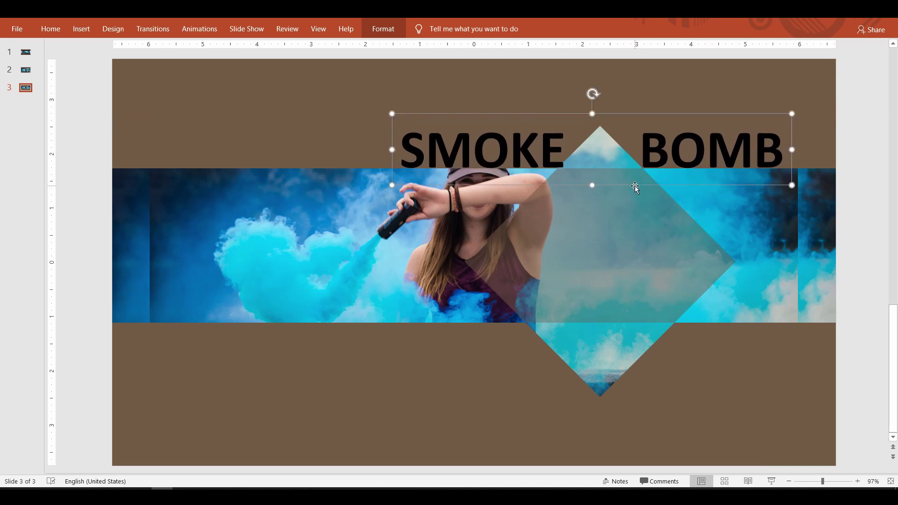
{"action": "key", "text": "ctrl+Left"}
{"action": "key", "text": "ctrl+Left"}
{"action": "key", "text": "ctrl+Left"}
{"action": "key", "text": "ctrl+Left"}
{"action": "key", "text": "ctrl+Left"}
{"action": "key", "text": "ctrl+Left"}
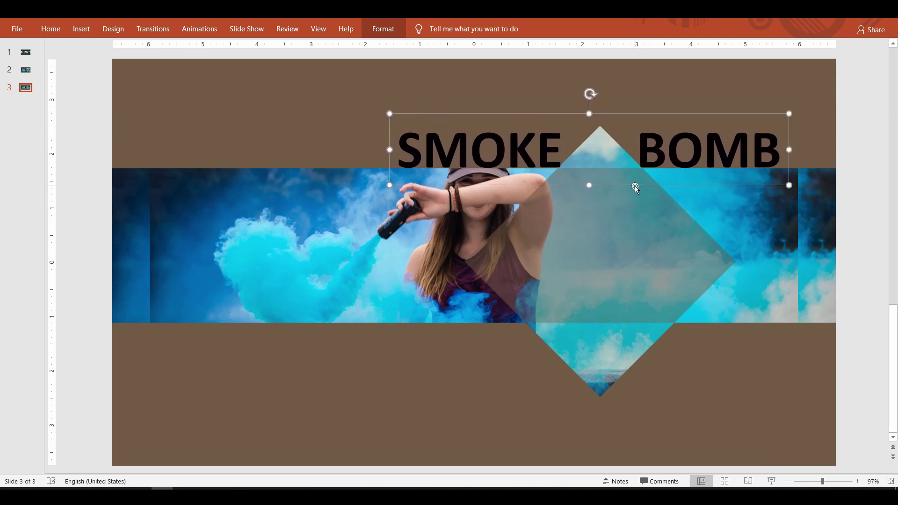
{"action": "key", "text": "ctrl+Down"}
{"action": "key", "text": "ctrl+Down"}
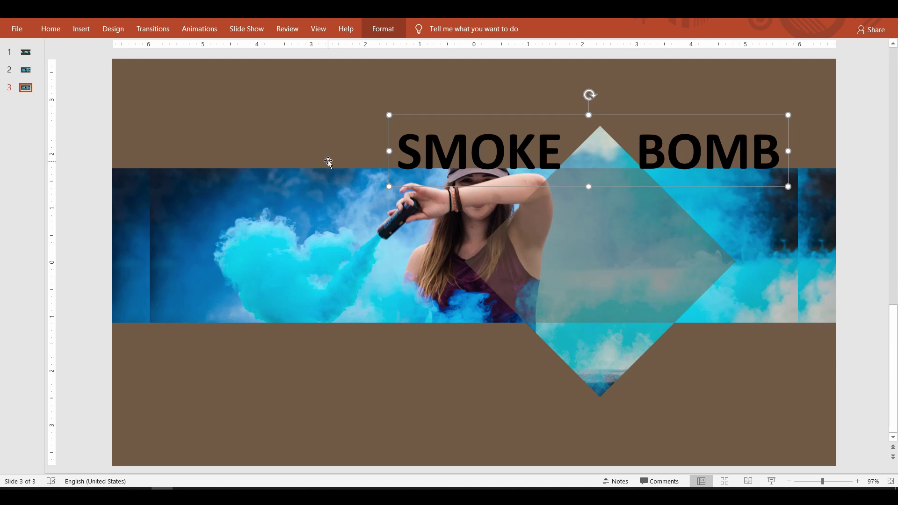
Step: Subtract the SMOKE BOMB title from the top brown band using Merge Shapes > Subtract
{"action": "left_click", "coordinate": [277, 120]}
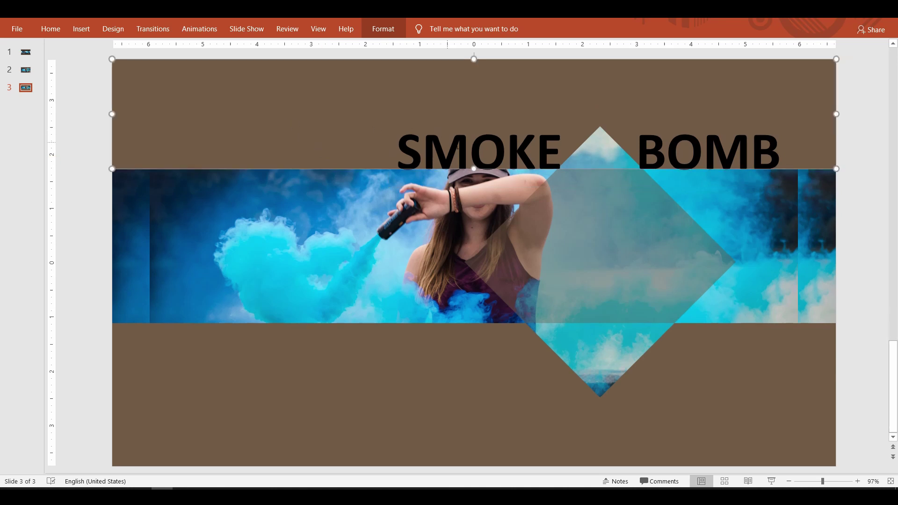
{"action": "left_click", "coordinate": [470, 149], "text": "shift"}
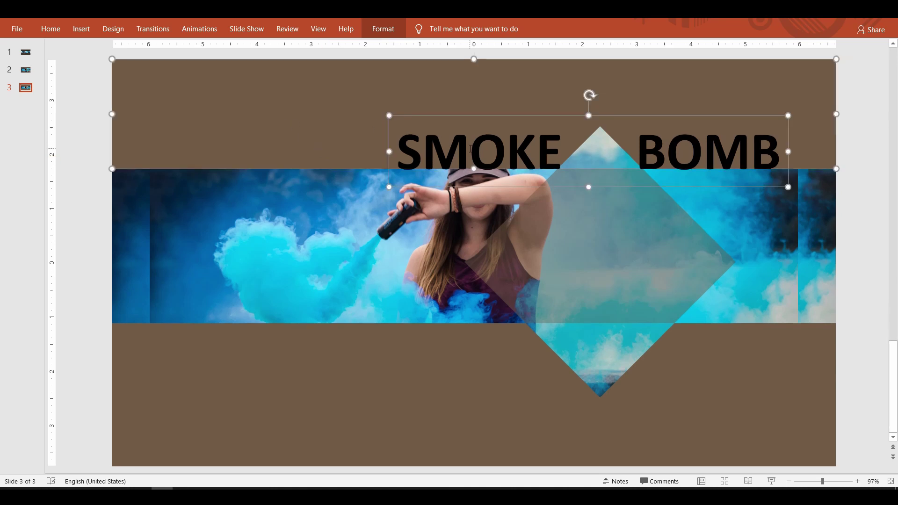
{"action": "left_click", "coordinate": [388, 30]}
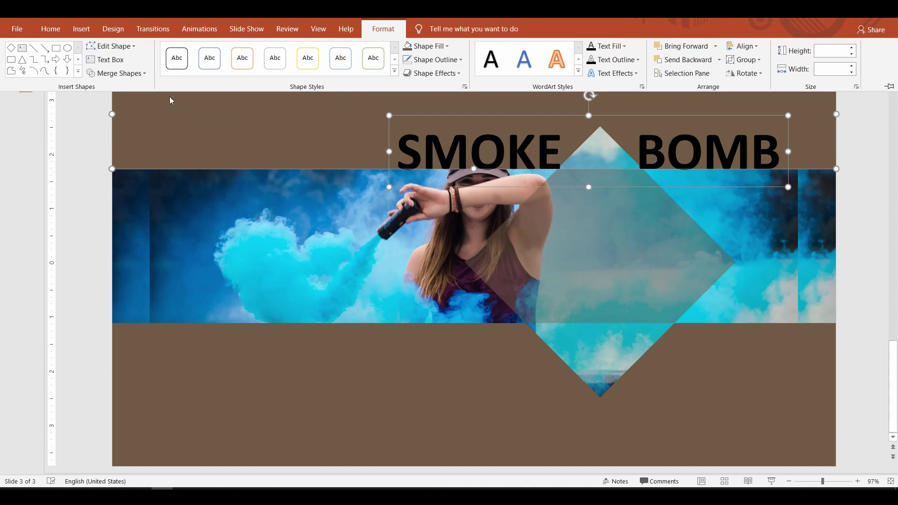
{"action": "left_click", "coordinate": [142, 75]}
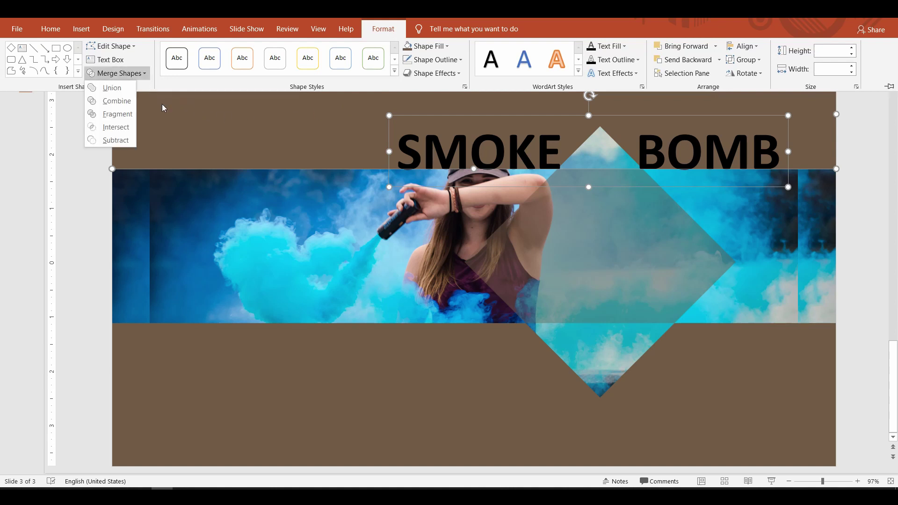
{"action": "left_click", "coordinate": [128, 142]}
{"action": "left_click", "coordinate": [87, 175]}
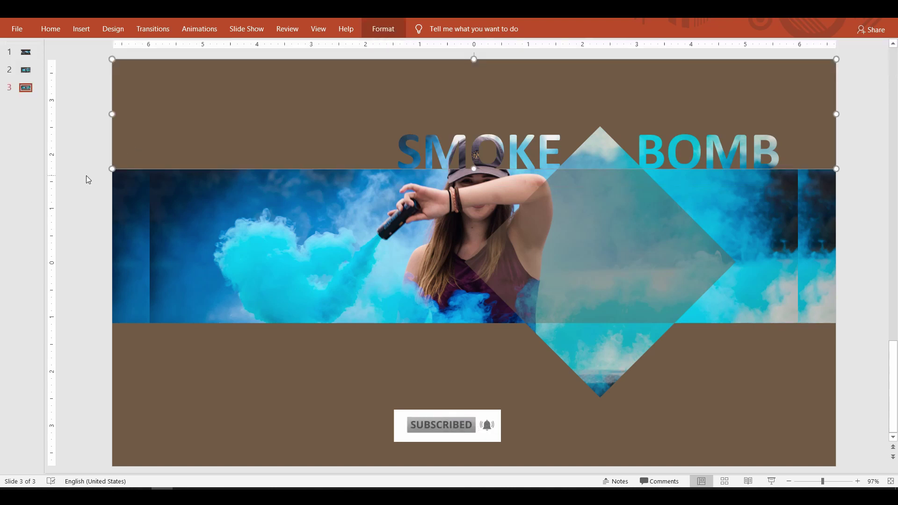
{"action": "left_click", "coordinate": [86, 175]}
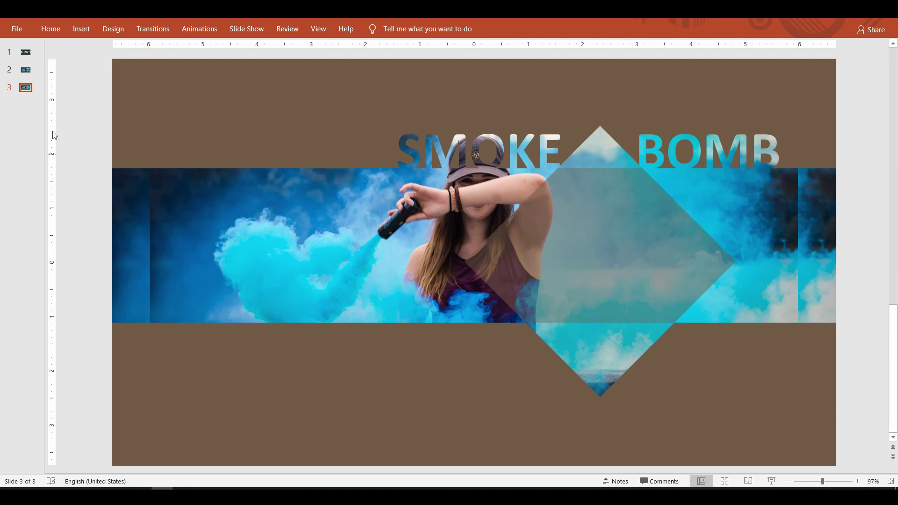
Step: Add a large bold 'PHOTOGRAPHY' text box along the bottom edge of the photo band
{"action": "key", "text": "Tab"}
{"action": "type", "text": "PHOTOGRAPHY"}
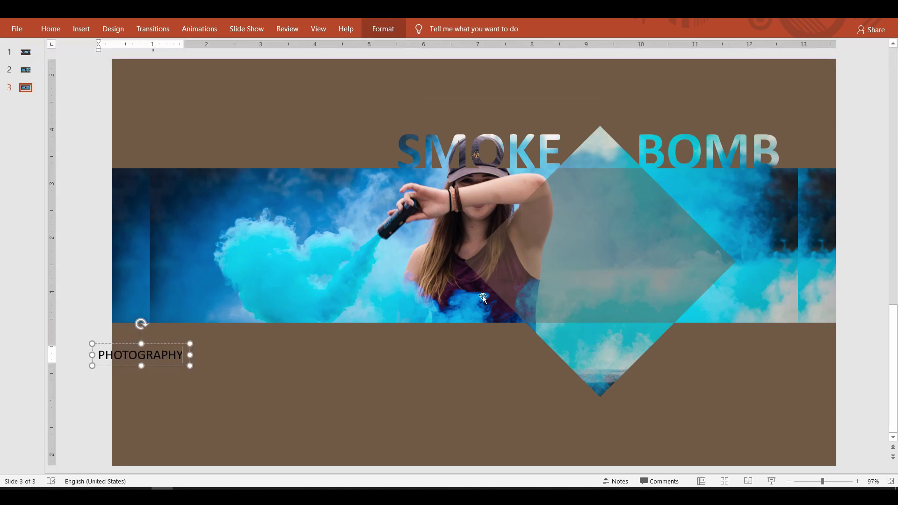
{"action": "key", "text": "Escape"}
{"action": "key", "text": "ctrl+bracketright"}
{"action": "key", "text": "ctrl+bracketright"}
{"action": "key", "text": "ctrl+bracketright"}
{"action": "key", "text": "ctrl+bracketright"}
{"action": "left_click_drag", "start_coordinate": [216, 383], "coordinate": [384, 356]}
Step: Subtract PHOTOGRAPHY from the lower brown band so the photo shows through
{"action": "left_click", "coordinate": [305, 355]}
{"action": "left_click", "coordinate": [327, 333], "text": "shift"}
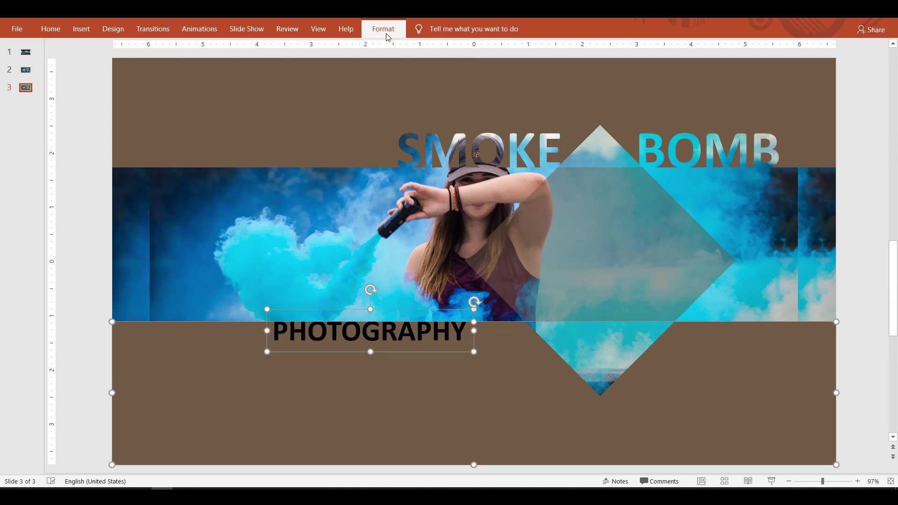
{"action": "left_click", "coordinate": [383, 28]}
{"action": "left_click", "coordinate": [117, 73]}
{"action": "left_click", "coordinate": [129, 142]}
{"action": "left_click", "coordinate": [74, 197]}
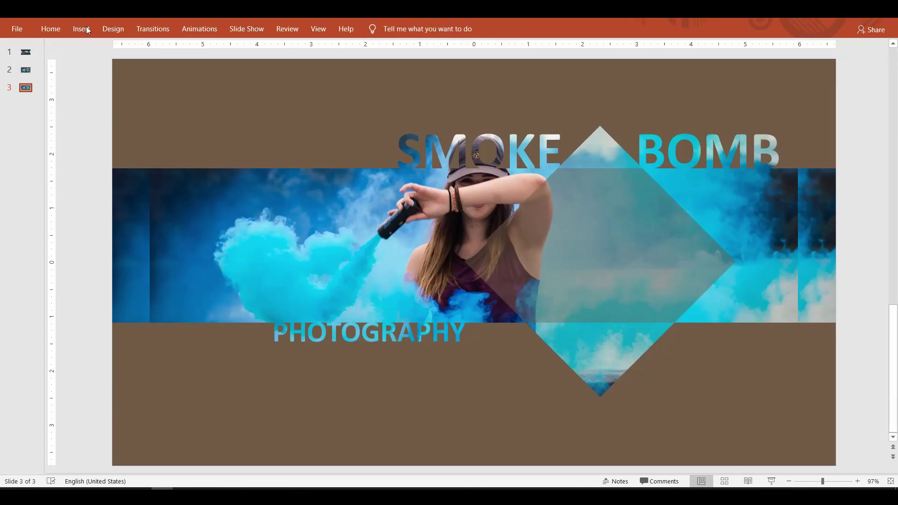
{"action": "left_click", "coordinate": [52, 29]}
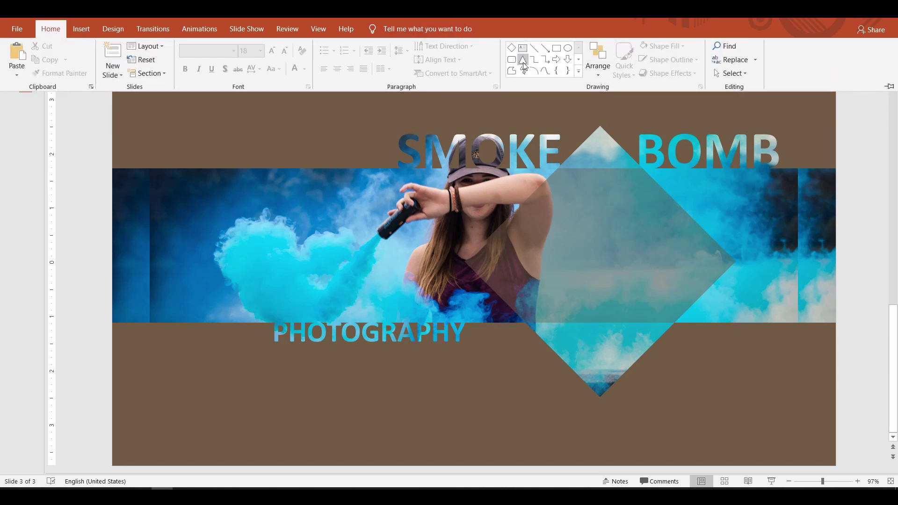
Step: Draw an isosceles triangle below PHOTOGRAPHY and flip it vertically to point downward
{"action": "left_click", "coordinate": [523, 64]}
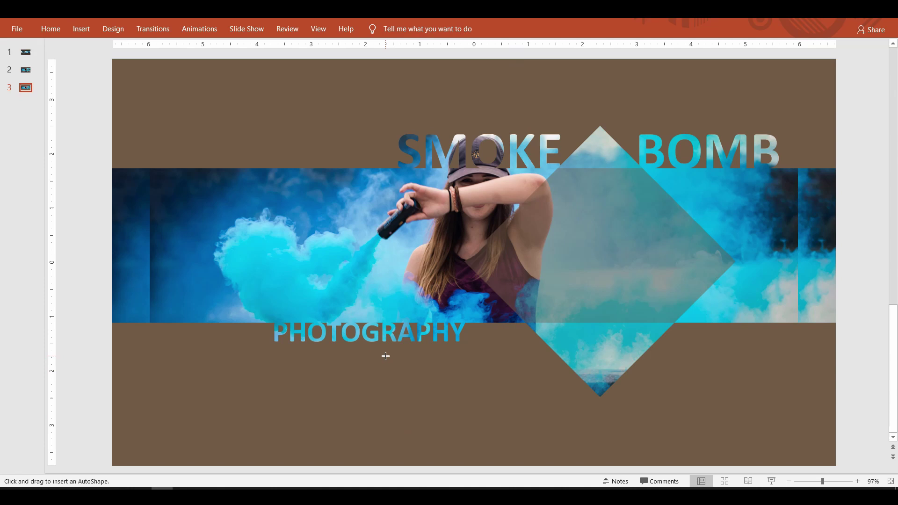
{"action": "left_click_drag", "start_coordinate": [387, 352], "coordinate": [468, 413]}
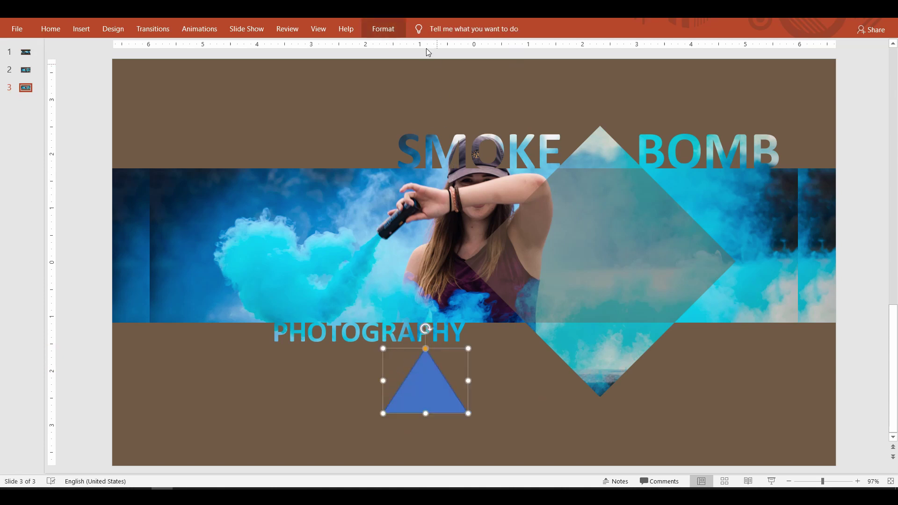
{"action": "left_click", "coordinate": [386, 29]}
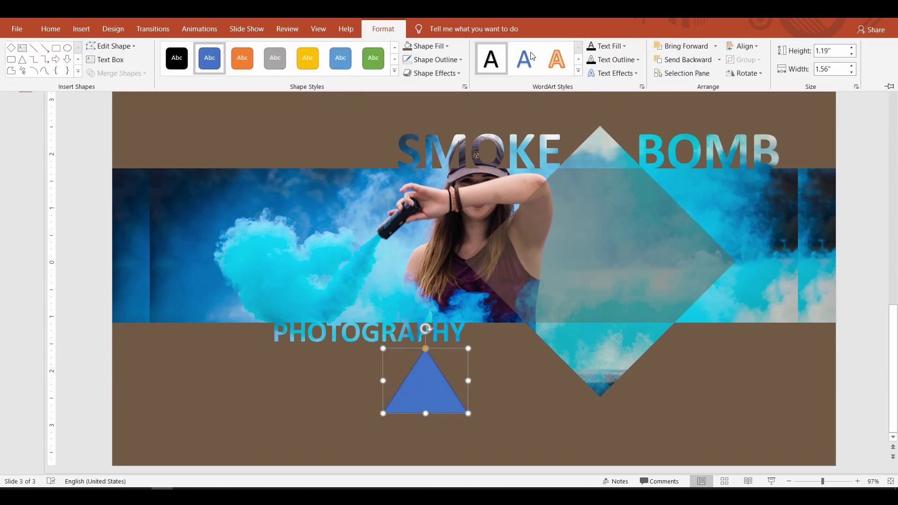
{"action": "left_click", "coordinate": [744, 73]}
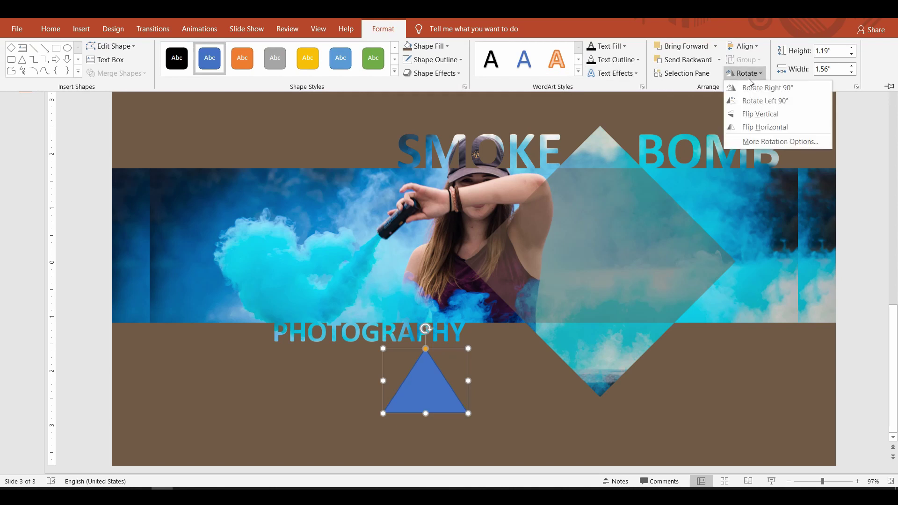
{"action": "left_click", "coordinate": [747, 117]}
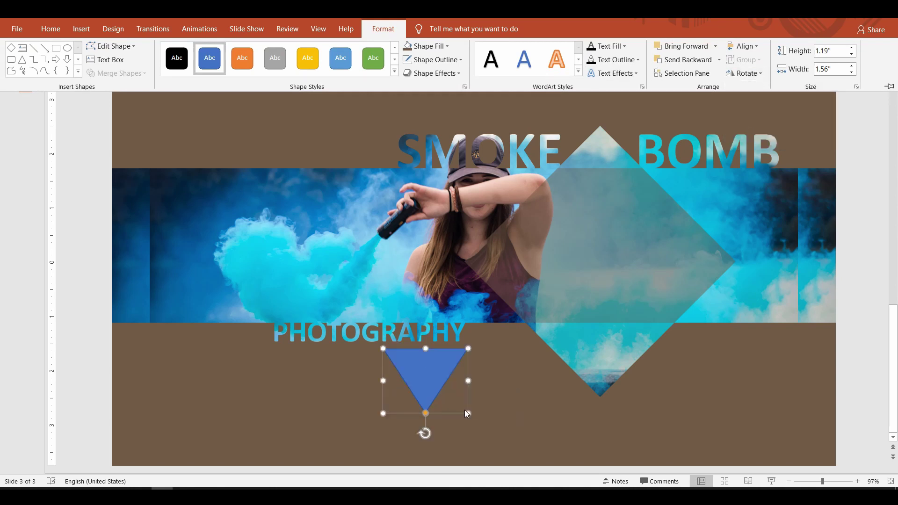
{"action": "left_click", "coordinate": [448, 414]}
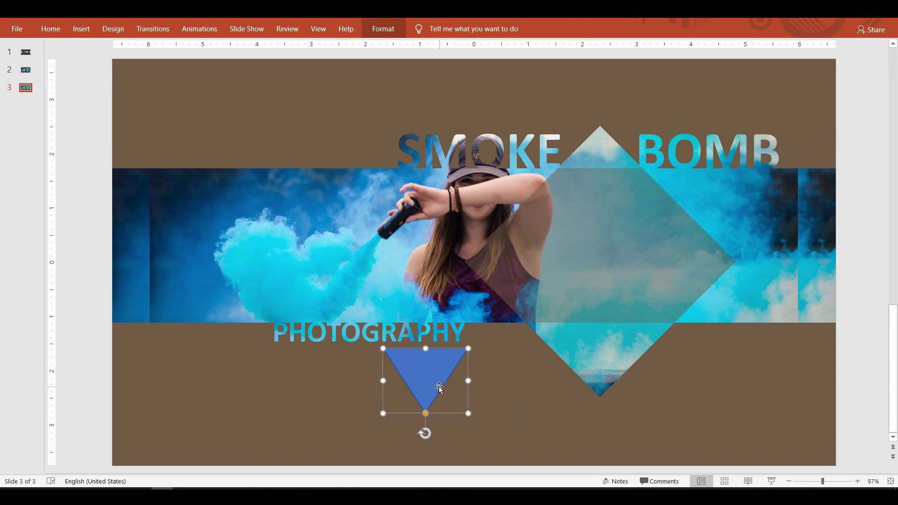
Step: Reposition and resize the blue triangle to sit under PHOTOGRAPHY
{"action": "left_click_drag", "start_coordinate": [439, 387], "coordinate": [646, 365]}
{"action": "left_click_drag", "start_coordinate": [558, 364], "coordinate": [536, 365]}
{"action": "left_click_drag", "start_coordinate": [647, 364], "coordinate": [665, 364]}
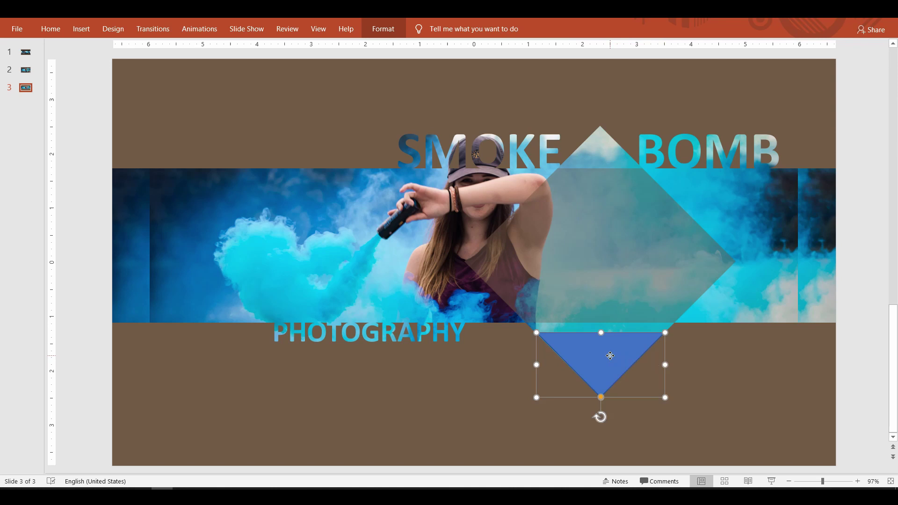
{"action": "key", "text": "ctrl+z"}
{"action": "key", "text": "ctrl+z"}
{"action": "key", "text": "ctrl+z"}
{"action": "key", "text": "ctrl+y"}
{"action": "key", "text": "ctrl+y"}
{"action": "key", "text": "ctrl+y"}
{"action": "left_click_drag", "start_coordinate": [603, 332], "coordinate": [604, 344]}
{"action": "left_click_drag", "start_coordinate": [536, 370], "coordinate": [545, 370]}
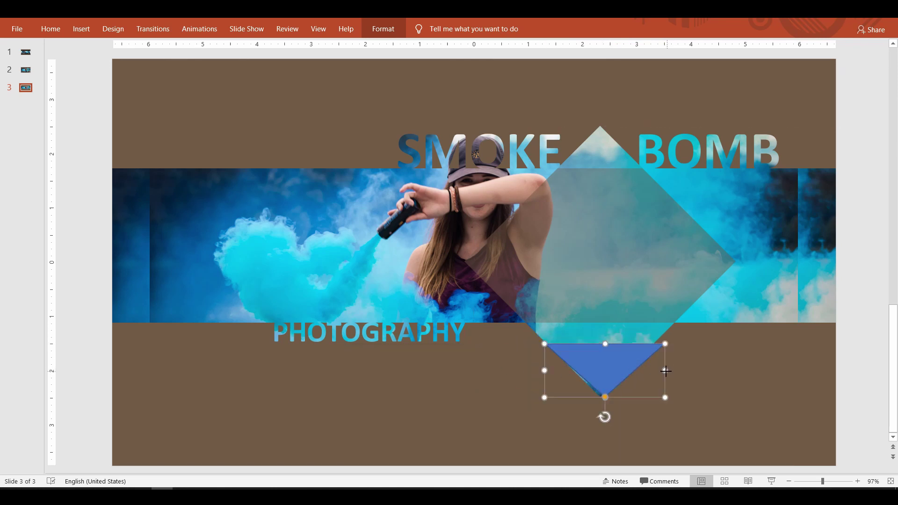
{"action": "left_click_drag", "start_coordinate": [666, 371], "coordinate": [469, 361]}
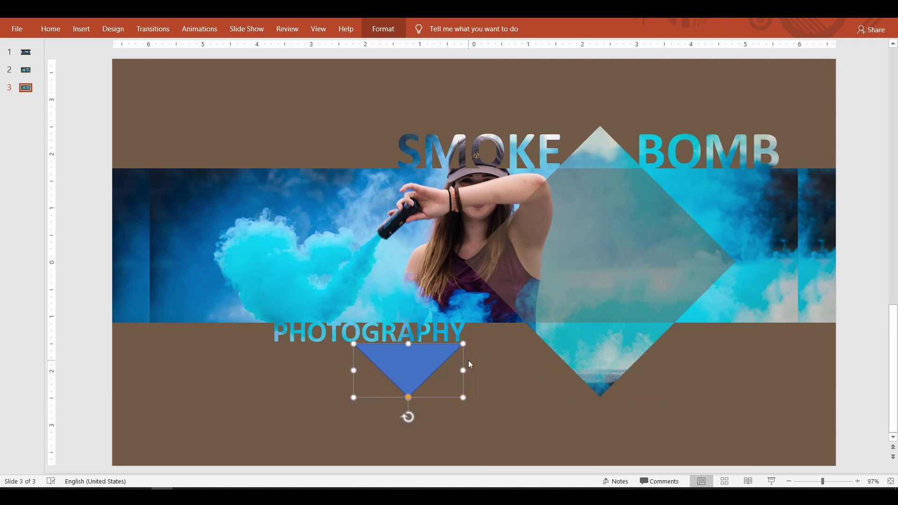
Step: Duplicate the triangle to the left and nudge both so they sit side by side
{"action": "left_click_drag", "start_coordinate": [411, 369], "coordinate": [309, 363]}
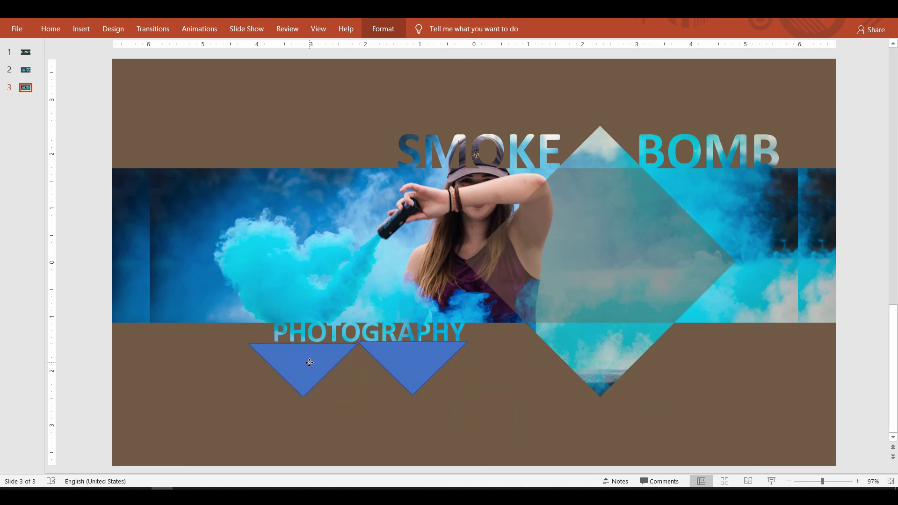
{"action": "left_click", "coordinate": [309, 363]}
{"action": "left_click", "coordinate": [429, 371]}
{"action": "key", "text": "Right"}
{"action": "key", "text": "Right"}
{"action": "key", "text": "Right"}
{"action": "key", "text": "Right"}
{"action": "left_click", "coordinate": [307, 360]}
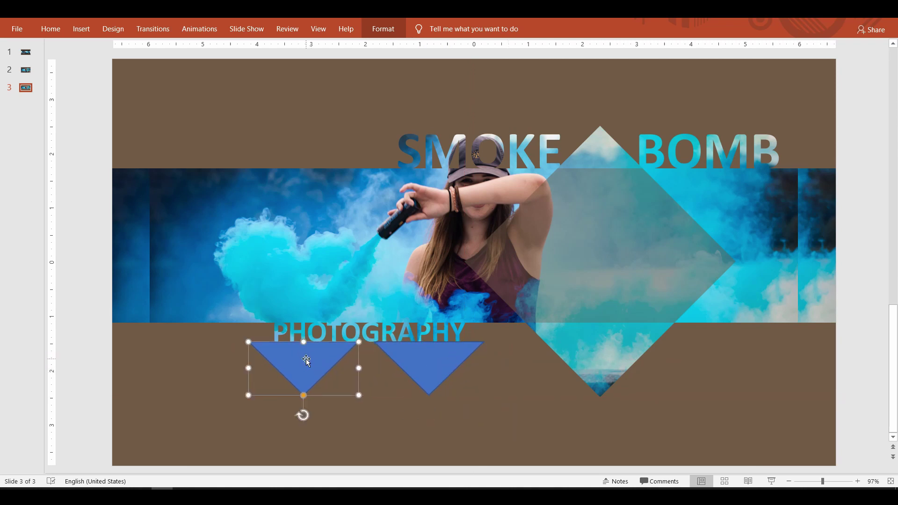
{"action": "key", "text": "Right"}
{"action": "key", "text": "Right"}
{"action": "key", "text": "Right"}
{"action": "key", "text": "Escape"}
{"action": "left_click", "coordinate": [50, 29]}
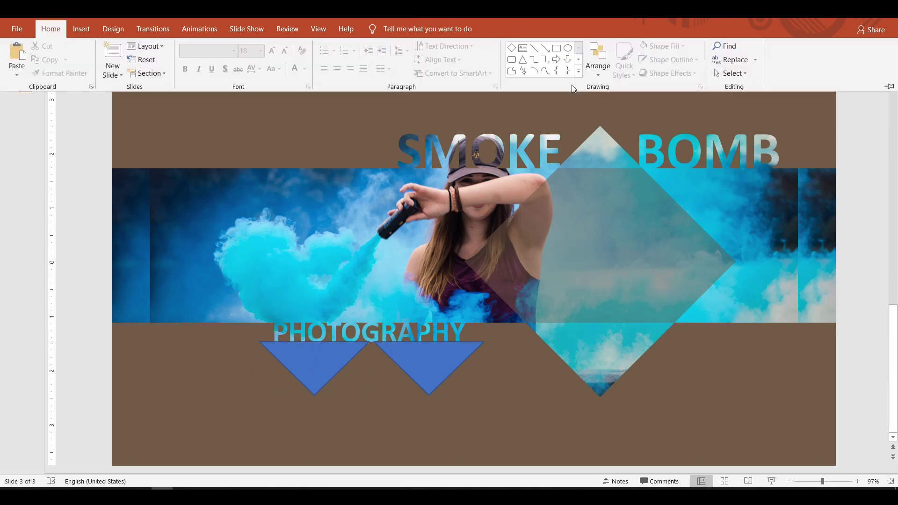
Step: Draw a 2" x 2" diamond below the triangles, overlapping their points
{"action": "left_click", "coordinate": [522, 51]}
{"action": "mouse_move", "coordinate": [325, 352]}
{"action": "left_mouse_down"}
{"action": "mouse_move", "coordinate": [451, 468]}
{"action": "mouse_move", "coordinate": [435, 465]}
{"action": "left_mouse_up"}
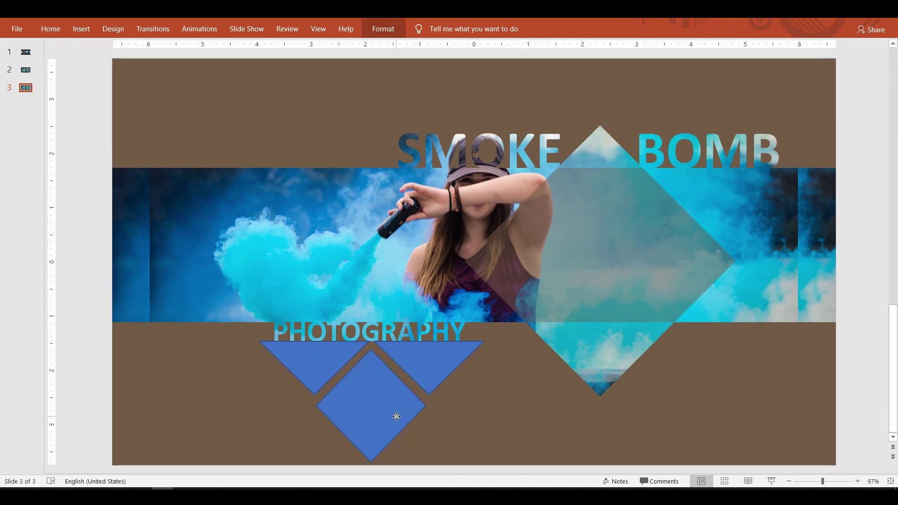
{"action": "left_click_drag", "start_coordinate": [384, 423], "coordinate": [374, 415]}
{"action": "double_click", "coordinate": [374, 415]}
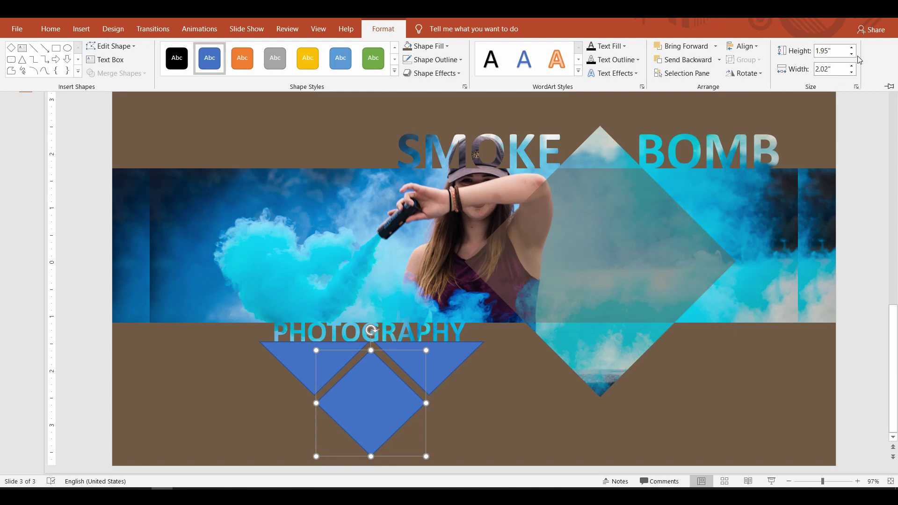
{"action": "left_click", "coordinate": [587, 280]}
{"action": "key", "text": "Escape"}
Step: Duplicate the diamond to the right and align both diamonds middle
{"action": "left_click", "coordinate": [362, 409]}
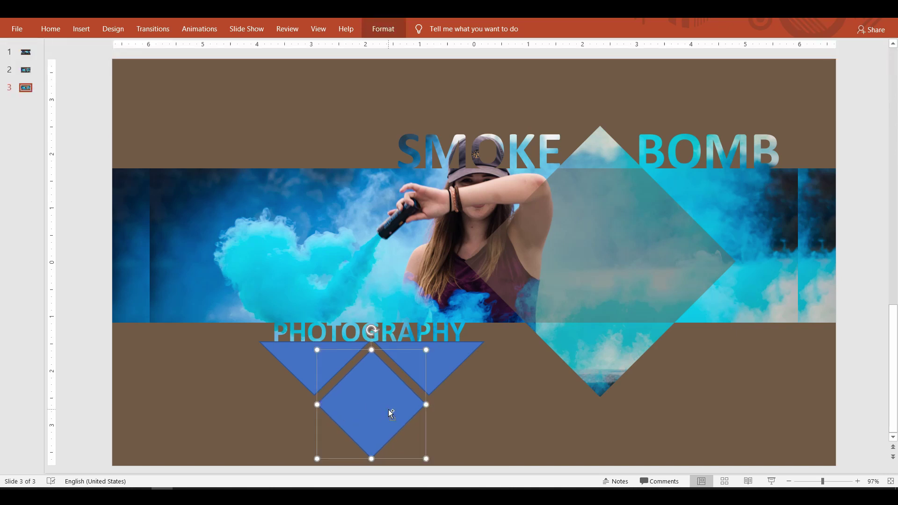
{"action": "left_click_drag", "start_coordinate": [388, 411], "coordinate": [475, 398]}
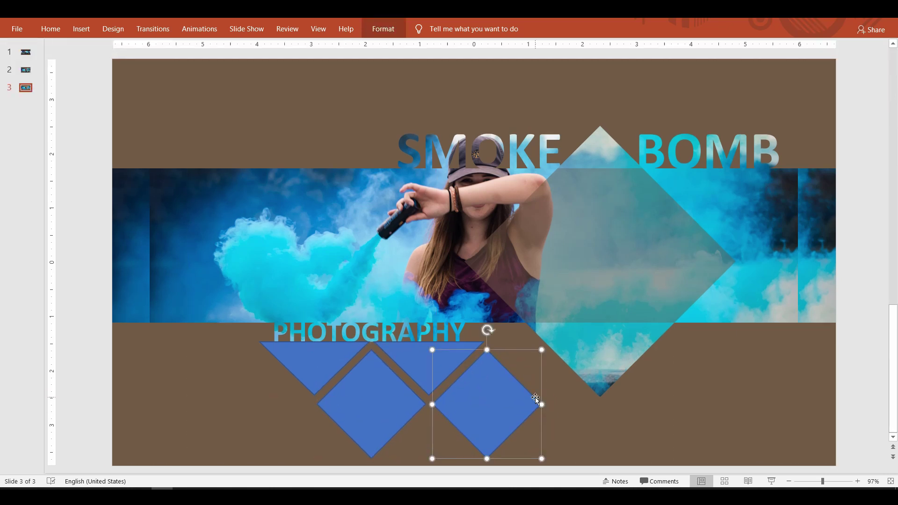
{"action": "left_click", "coordinate": [374, 420], "text": "shift"}
{"action": "left_click", "coordinate": [383, 28]}
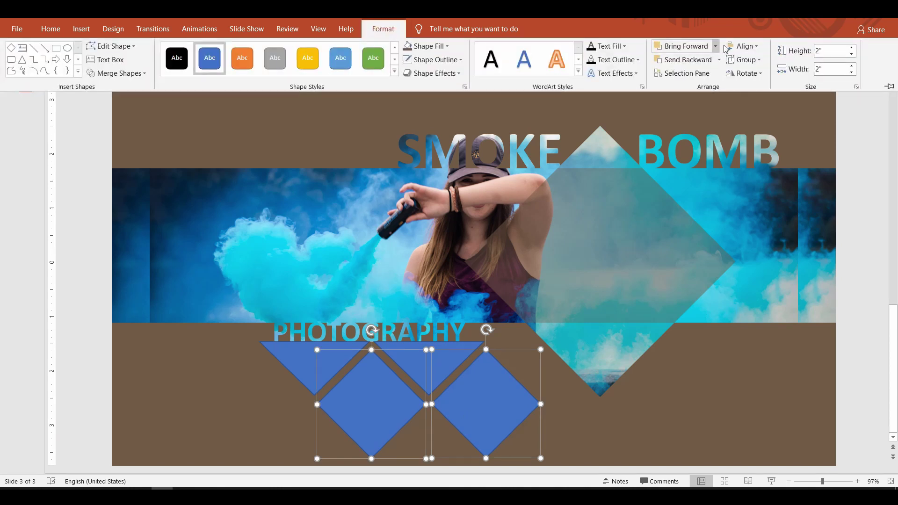
{"action": "left_click", "coordinate": [742, 46]}
{"action": "left_click", "coordinate": [763, 120]}
Step: Subtract both triangles and both diamonds from the lower brown band
{"action": "left_click", "coordinate": [666, 130]}
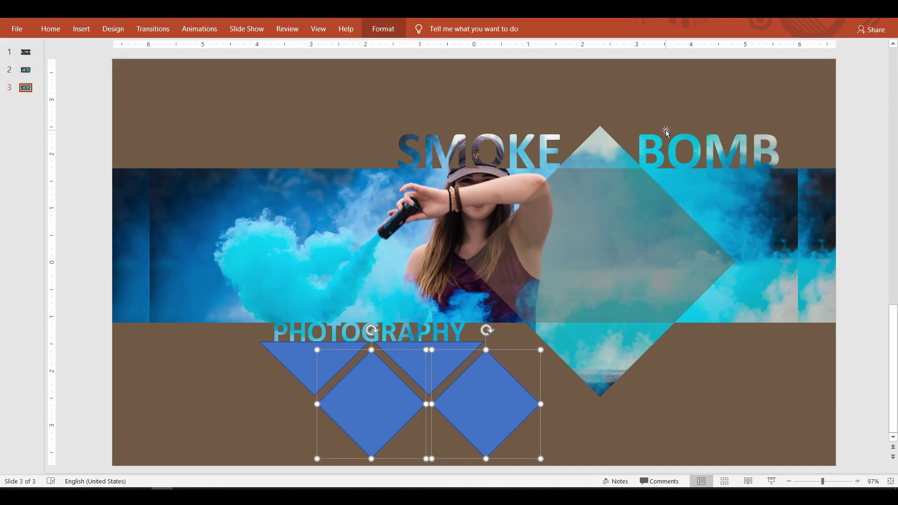
{"action": "left_click", "coordinate": [192, 411]}
{"action": "left_click", "coordinate": [401, 410], "text": "shift"}
{"action": "left_click", "coordinate": [449, 361], "text": "shift"}
{"action": "left_click", "coordinate": [486, 406], "text": "shift"}
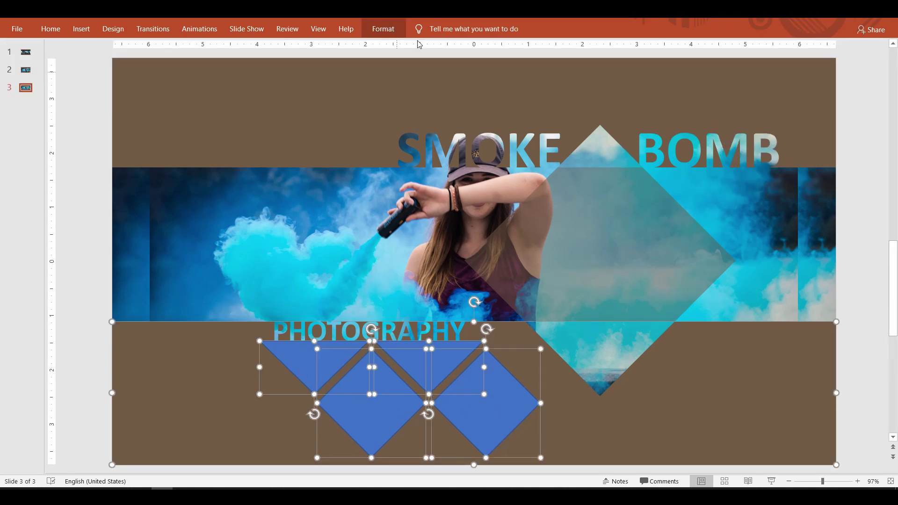
{"action": "key", "text": "ctrl+Up"}
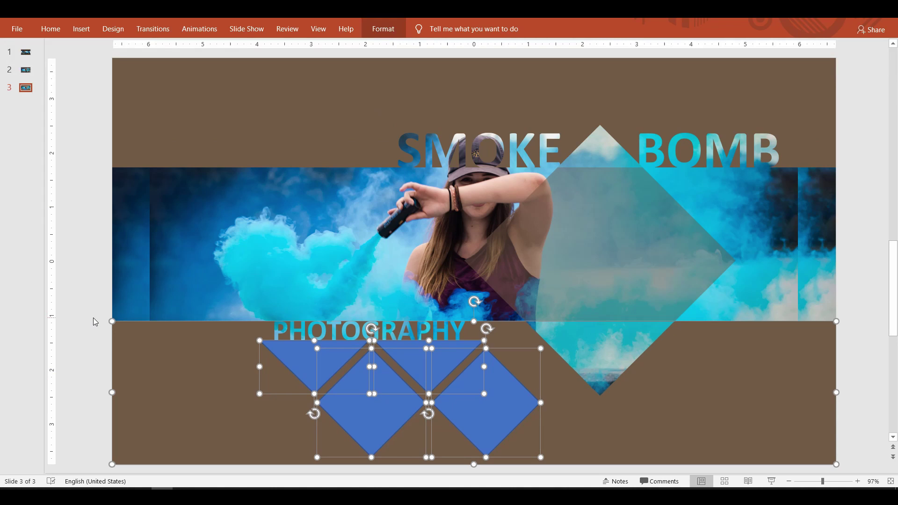
{"action": "left_click", "coordinate": [383, 28]}
{"action": "left_click", "coordinate": [117, 73]}
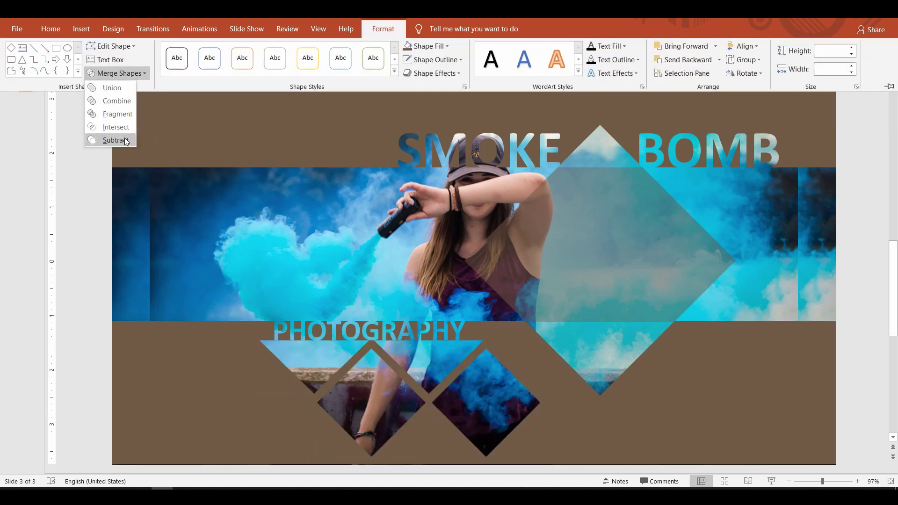
{"action": "left_click", "coordinate": [116, 140]}
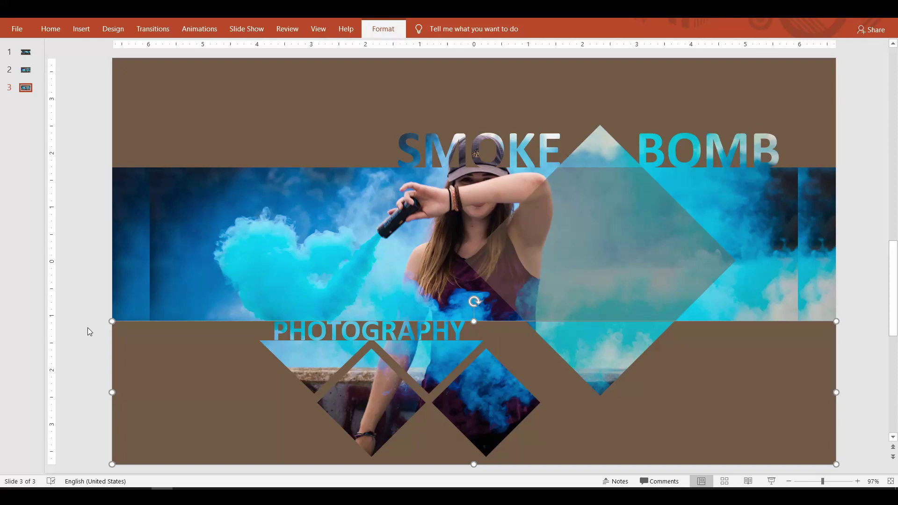
Step: Draw a thin white, outline-free bar across the slide's top left, then begin adding the address text
{"action": "left_click", "coordinate": [50, 28]}
{"action": "left_click", "coordinate": [521, 49]}
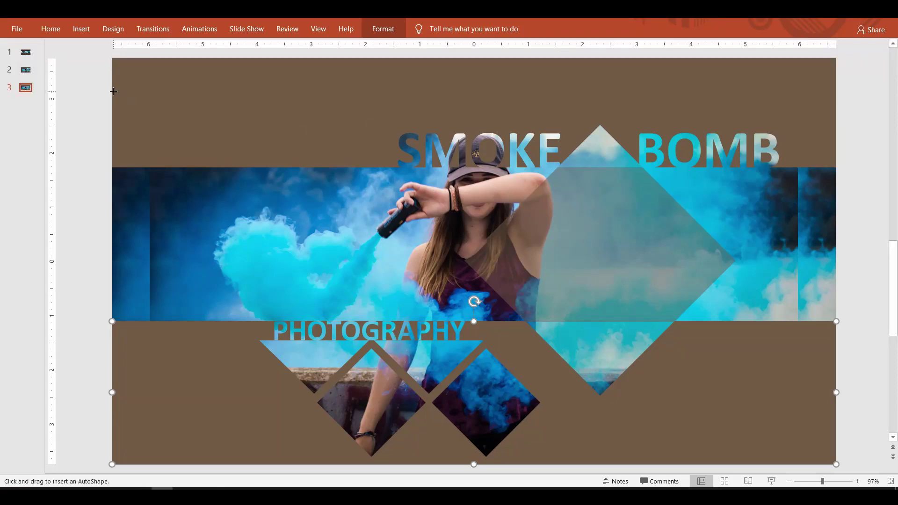
{"action": "left_click_drag", "start_coordinate": [113, 91], "coordinate": [397, 108]}
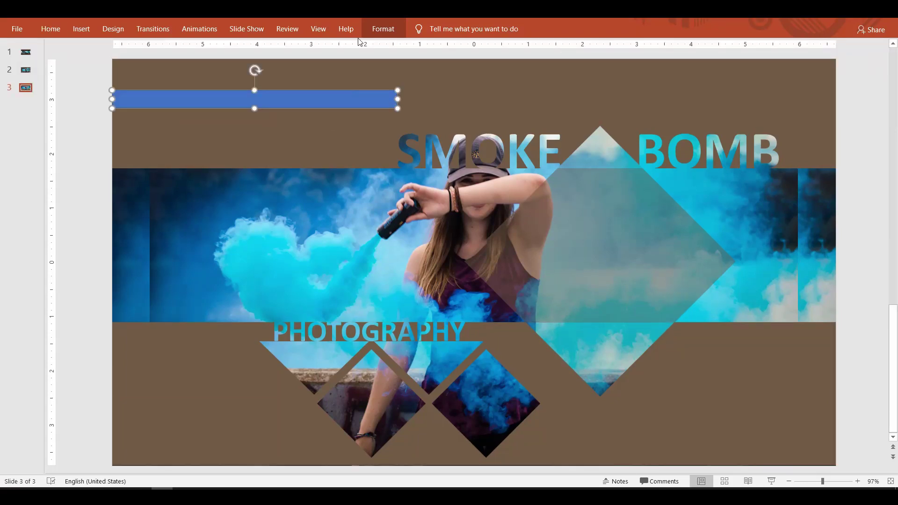
{"action": "left_click", "coordinate": [383, 28]}
{"action": "left_click", "coordinate": [427, 46]}
{"action": "left_click", "coordinate": [406, 72]}
{"action": "left_click", "coordinate": [427, 59]}
{"action": "left_click", "coordinate": [429, 185]}
{"action": "left_click", "coordinate": [96, 155]}
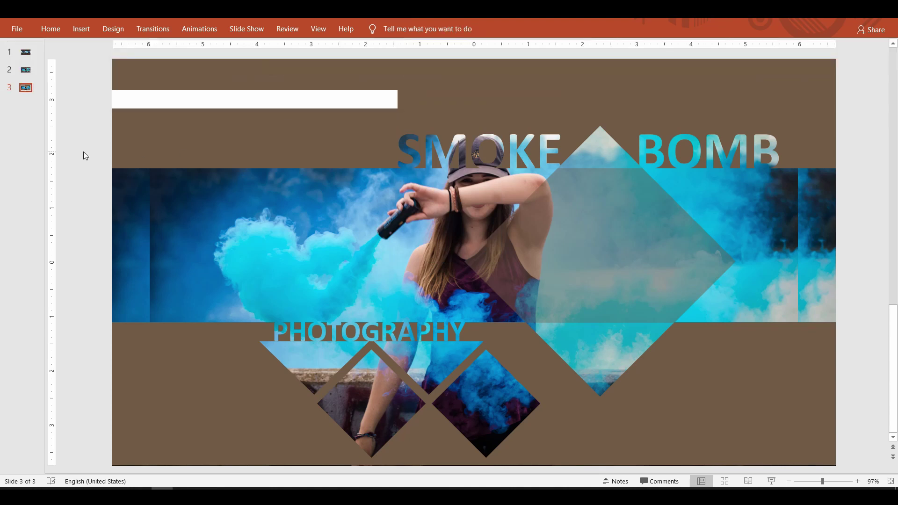
{"action": "left_click", "coordinate": [51, 34]}
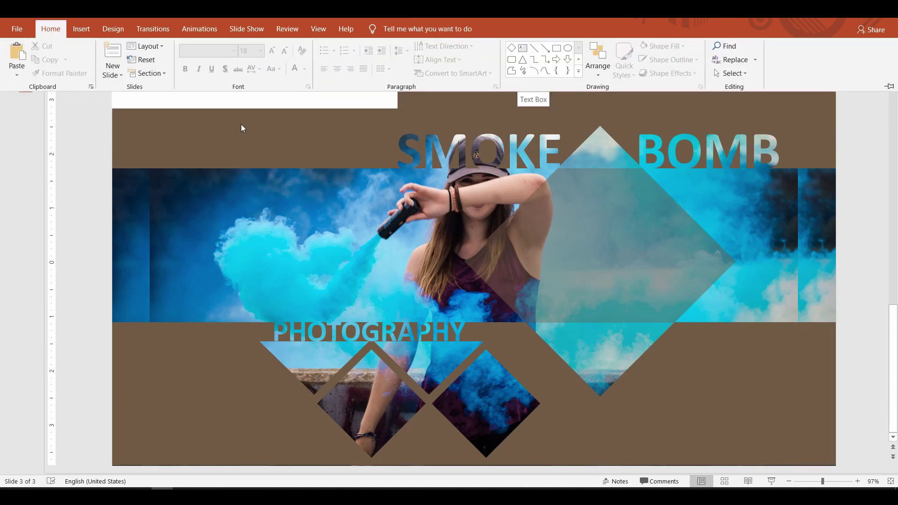
{"action": "left_click", "coordinate": [80, 214]}
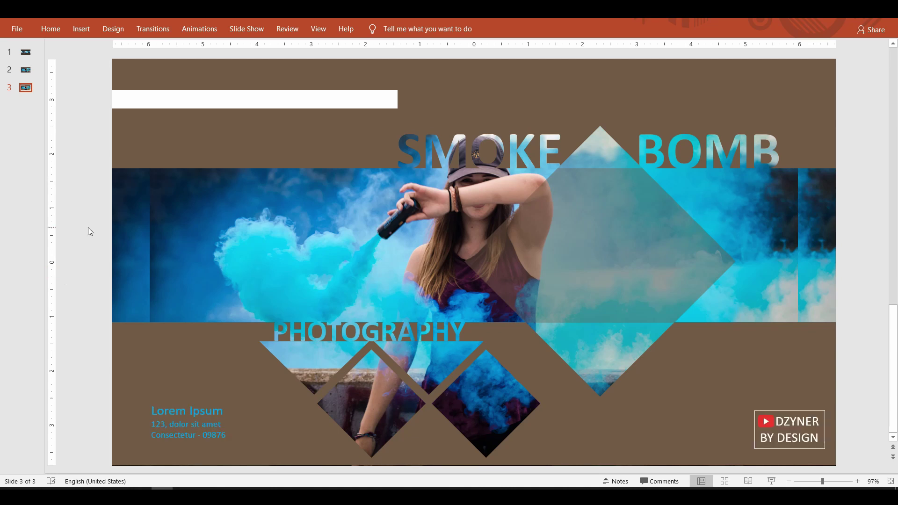
Step: Fill both bands with a dark plum sampled from the photo using the Shape Fill eyedropper
{"action": "left_click", "coordinate": [291, 151]}
{"action": "left_click", "coordinate": [211, 358], "text": "shift"}
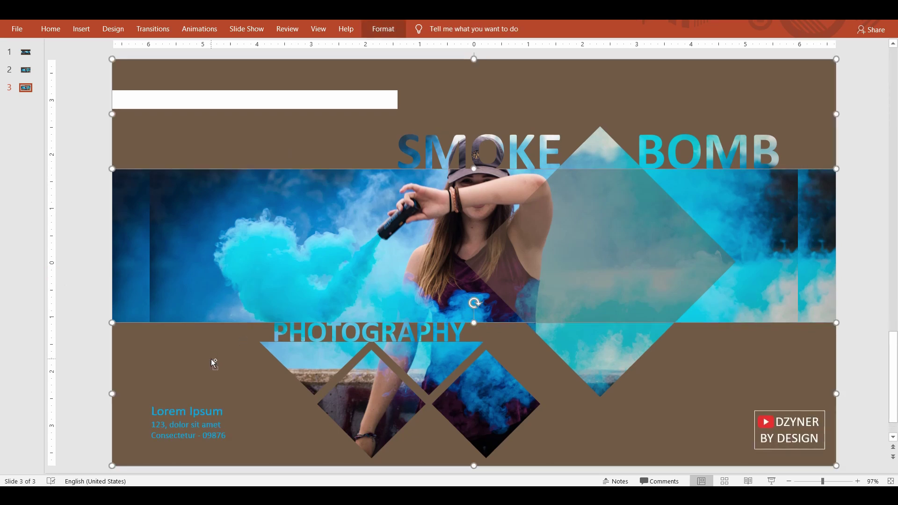
{"action": "left_click", "coordinate": [394, 37]}
{"action": "left_click", "coordinate": [427, 45]}
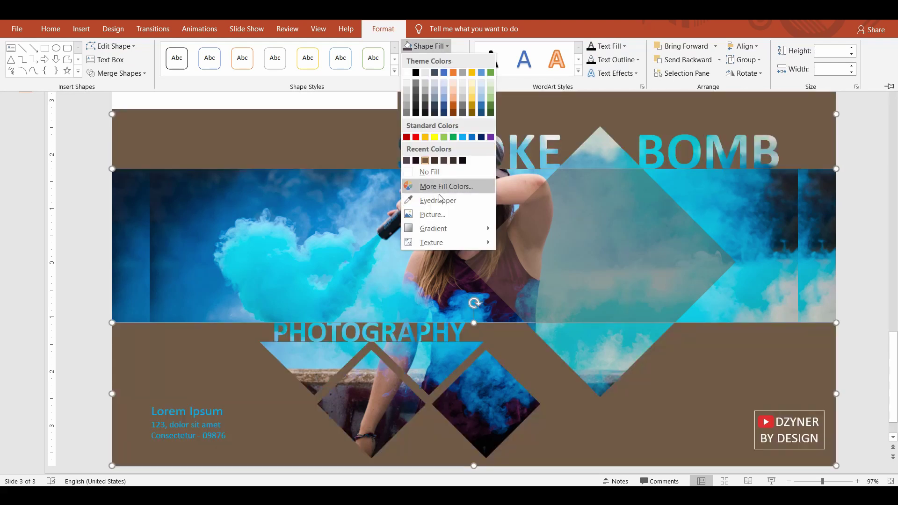
{"action": "left_click", "coordinate": [440, 201]}
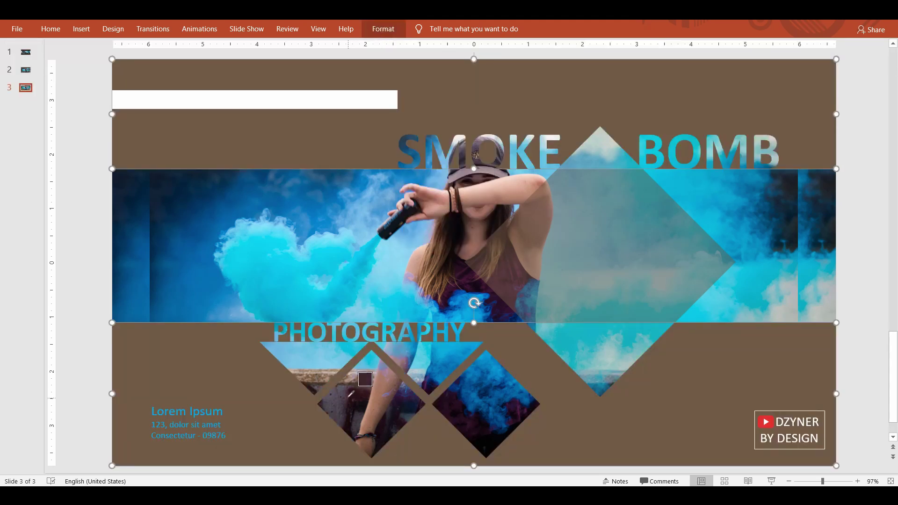
{"action": "left_click", "coordinate": [348, 393]}
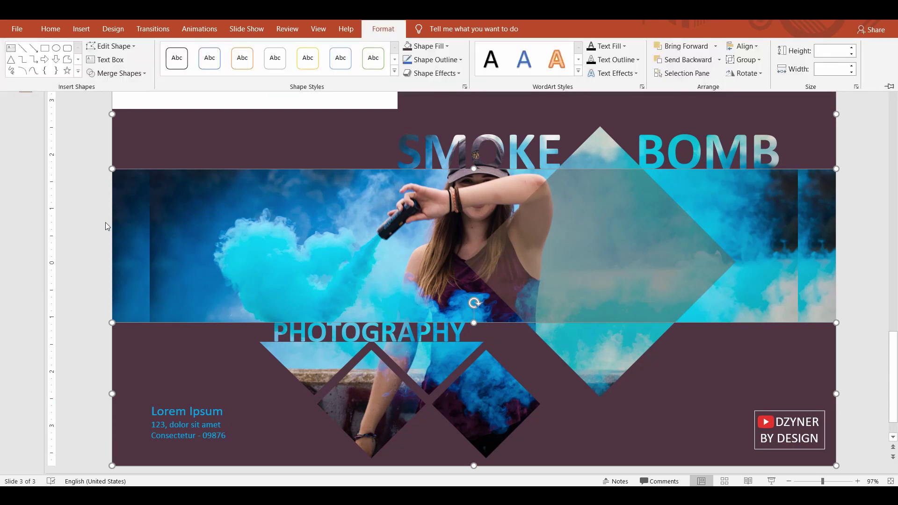
{"action": "left_click", "coordinate": [88, 220]}
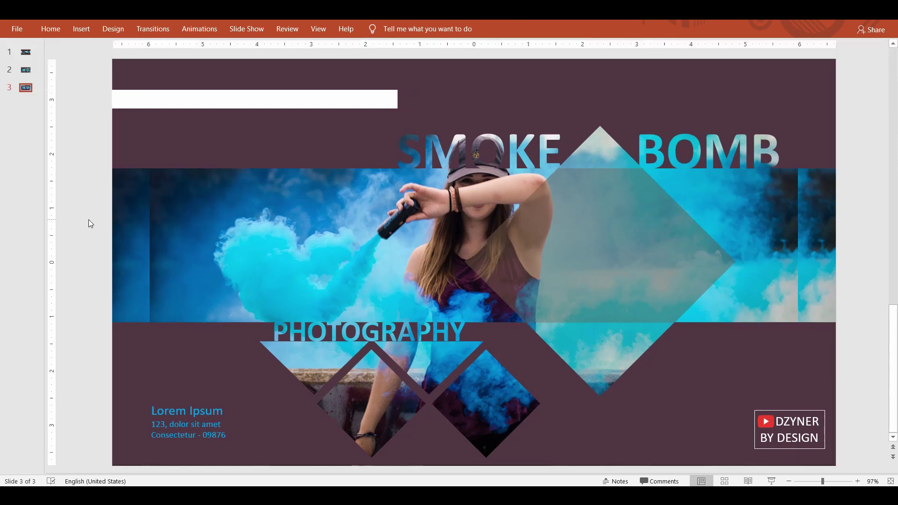